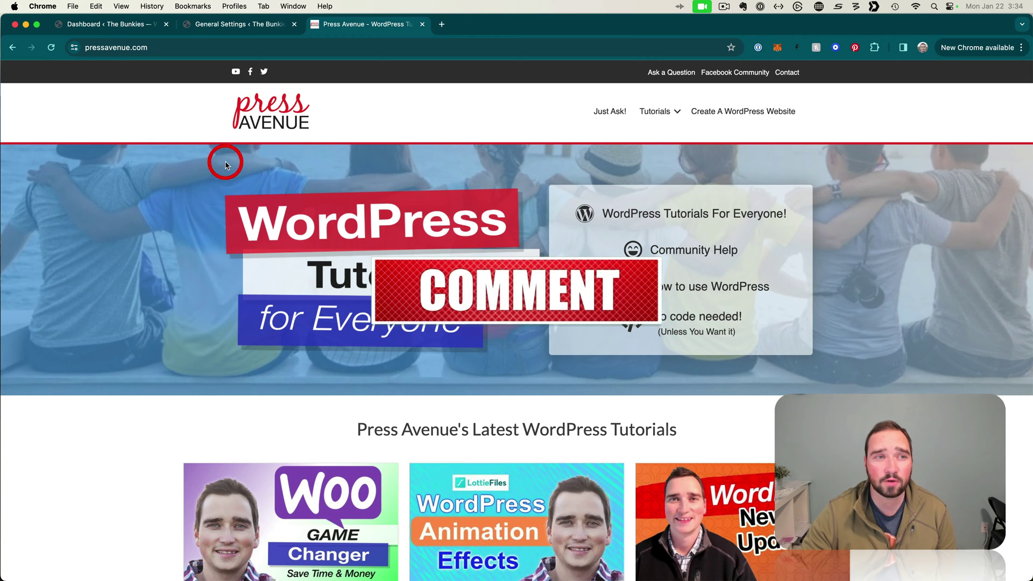
Move between the Dashboard and Settings > General, ending on General Settings for The Bunkies
left_click(123, 25)
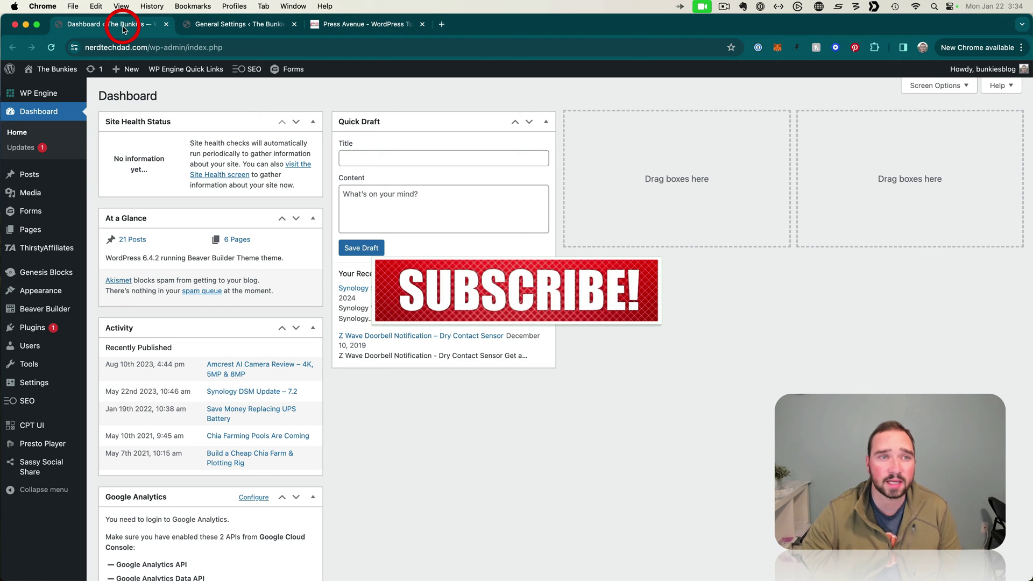
left_click(208, 27)
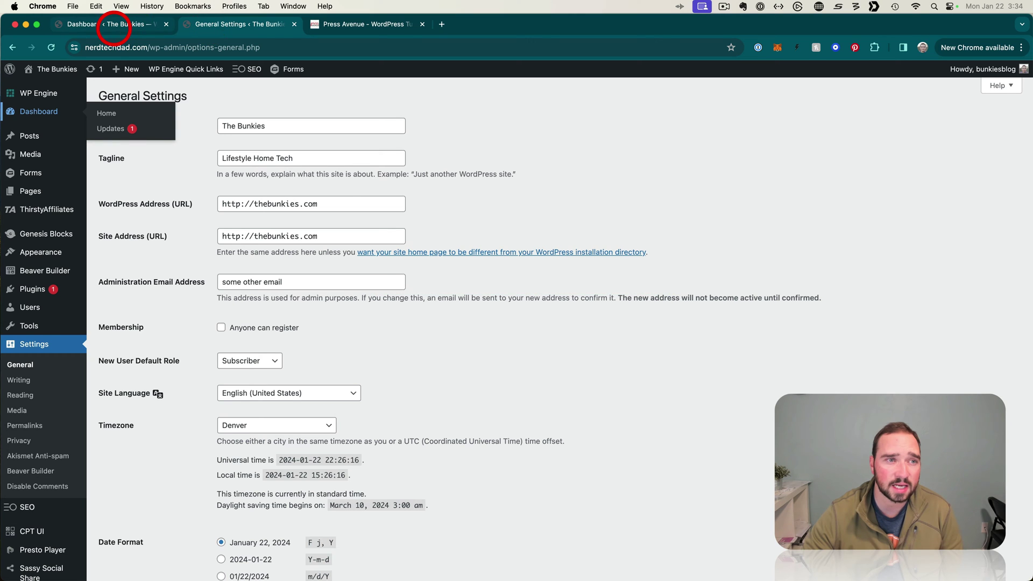
left_click(116, 30)
mouse_move(33, 284)
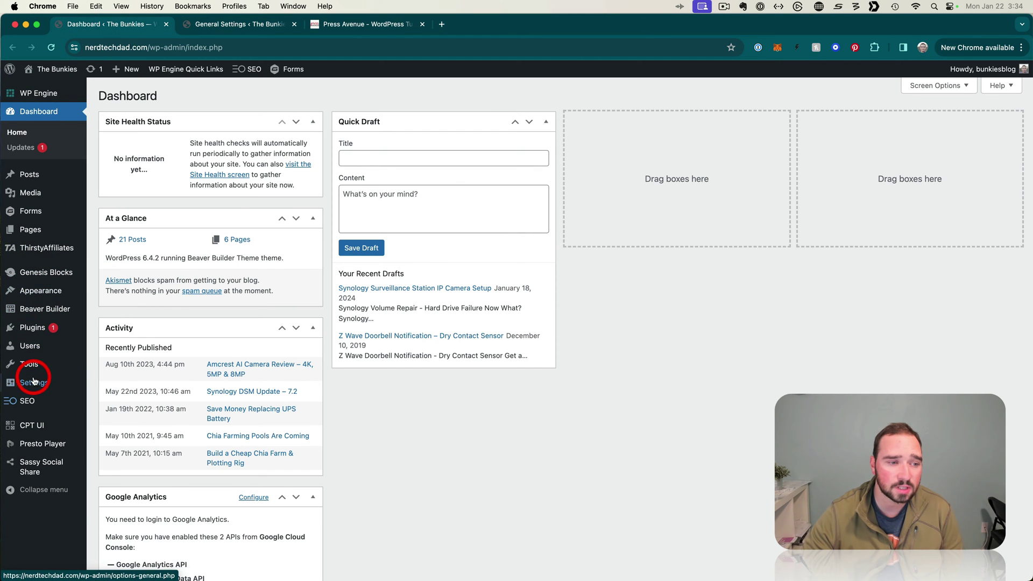
mouse_move(32, 383)
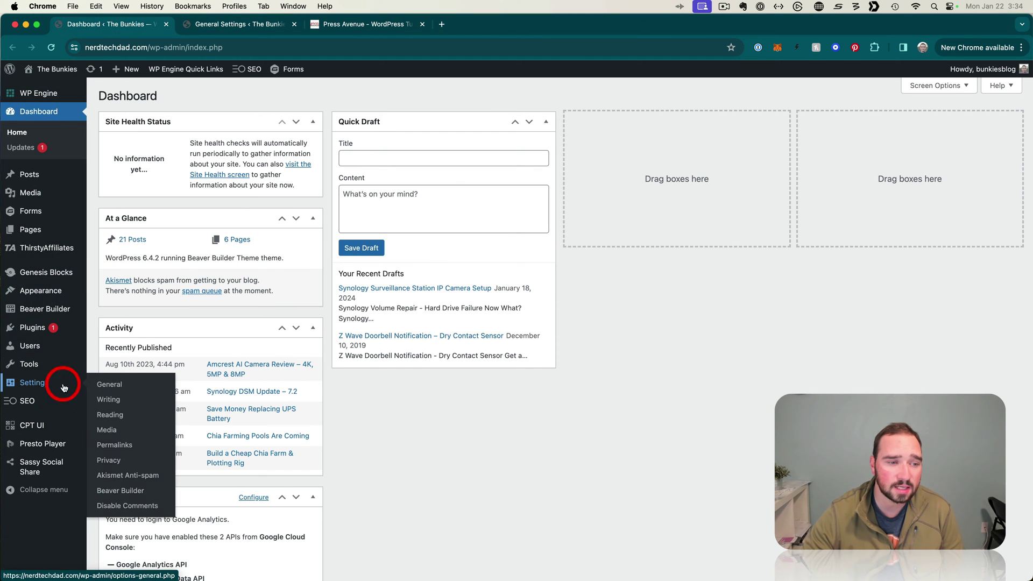
left_click(216, 26)
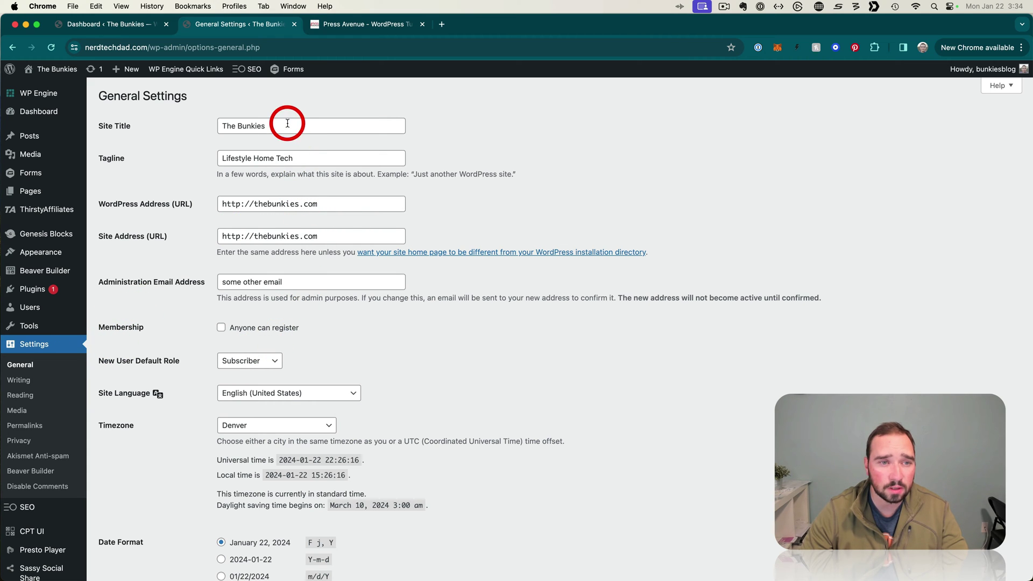
Retitle the site 'Nerd Tech Dad' and change both address domains from thebunkies to nerdtechdad
left_click_drag(286, 124, 276, 99)
type("Nerd ")
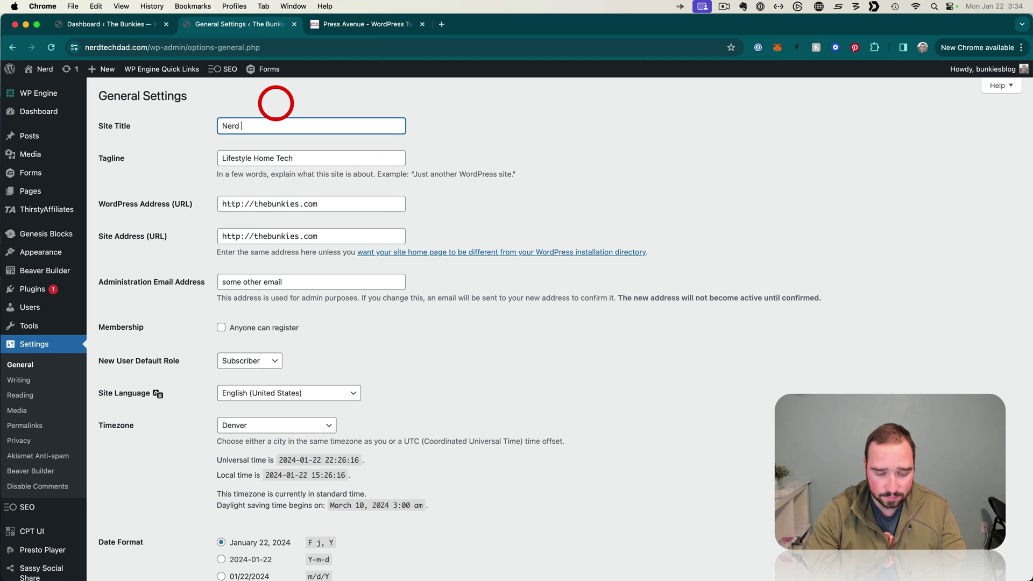
type("Tech ")
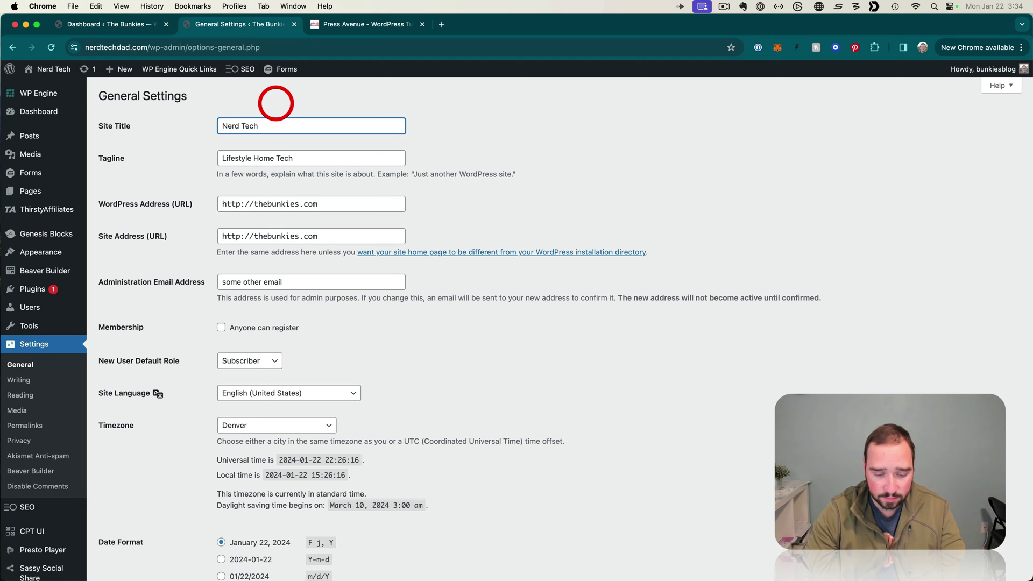
type("Dad")
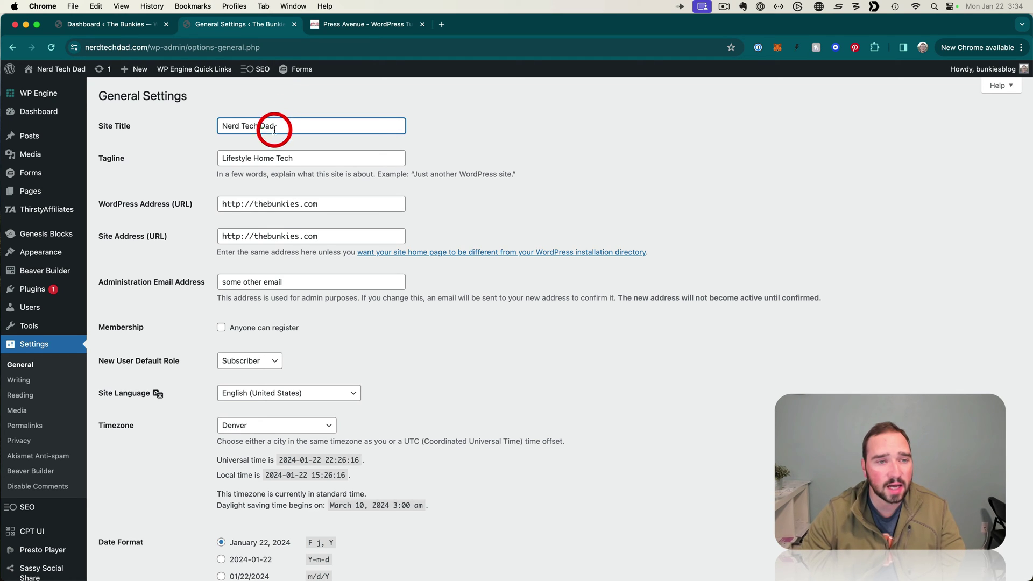
double_click(282, 205)
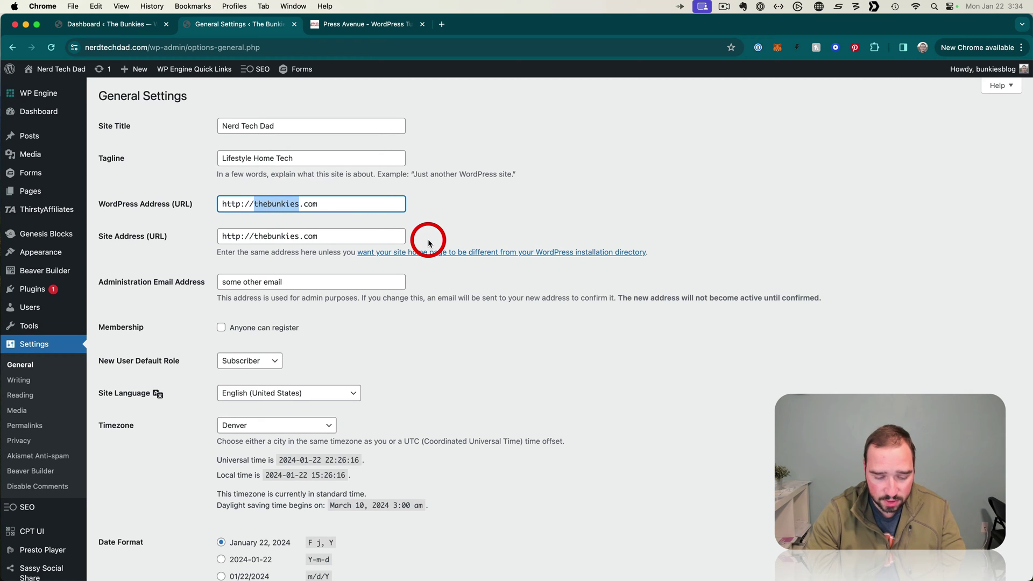
type("nerd")
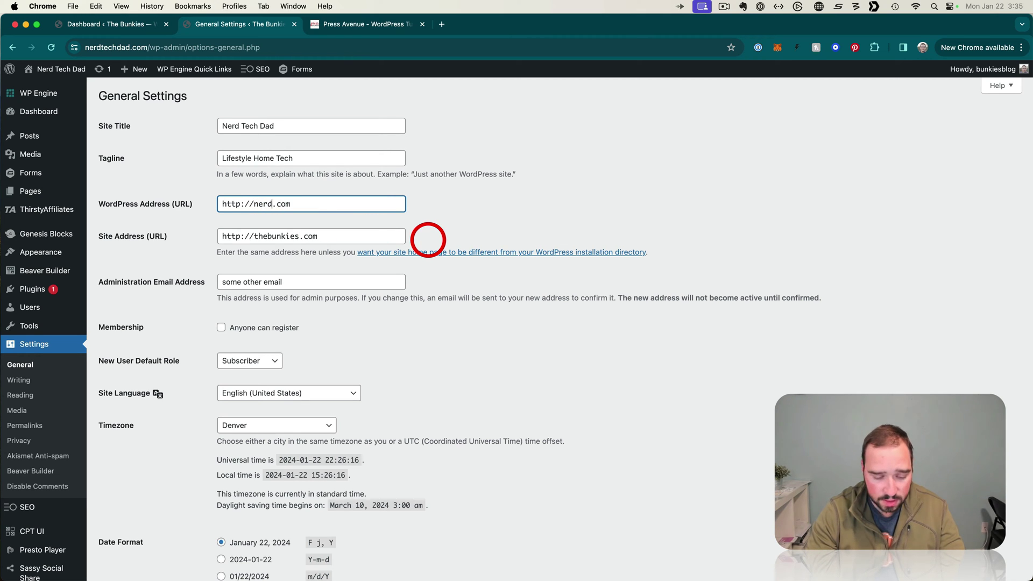
type("techdad")
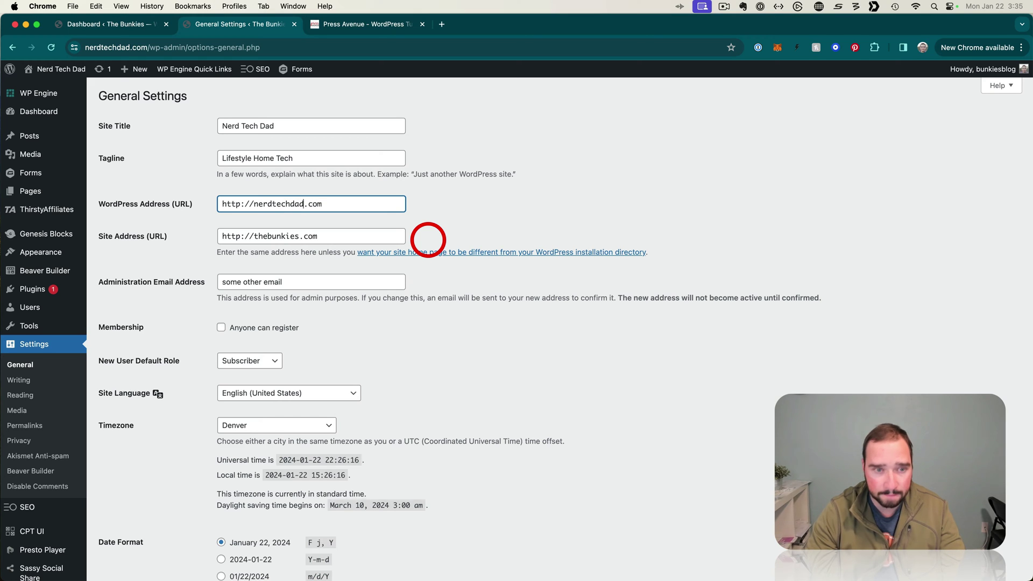
double_click(292, 204)
key("super+c")
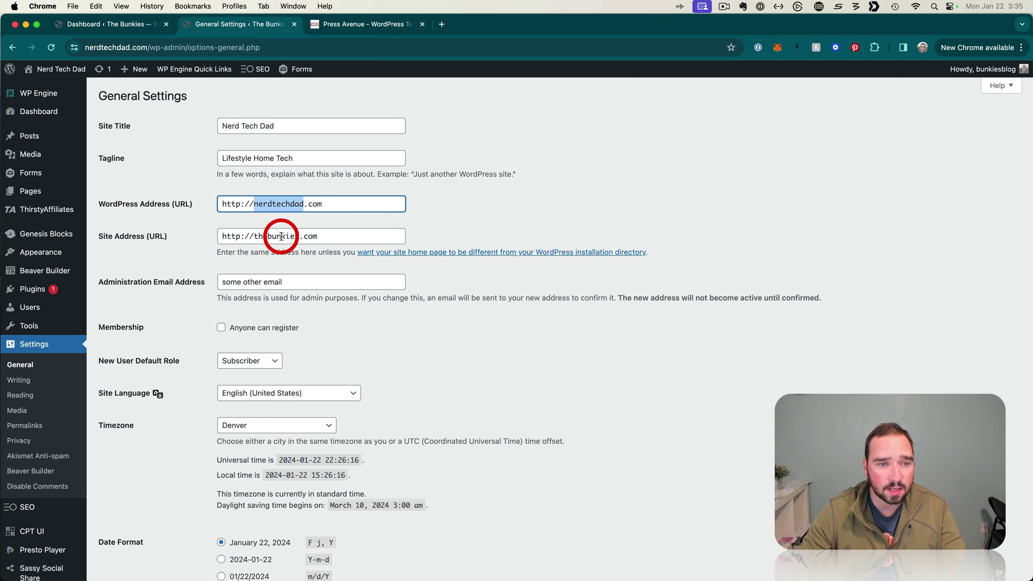
double_click(279, 237)
key("super+v")
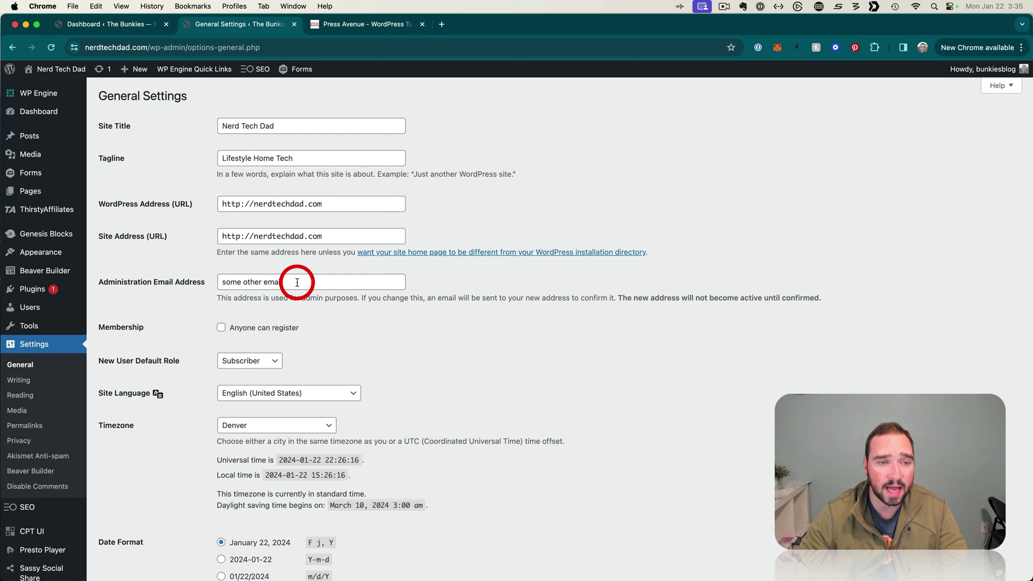
scroll(297, 282, "down", 10)
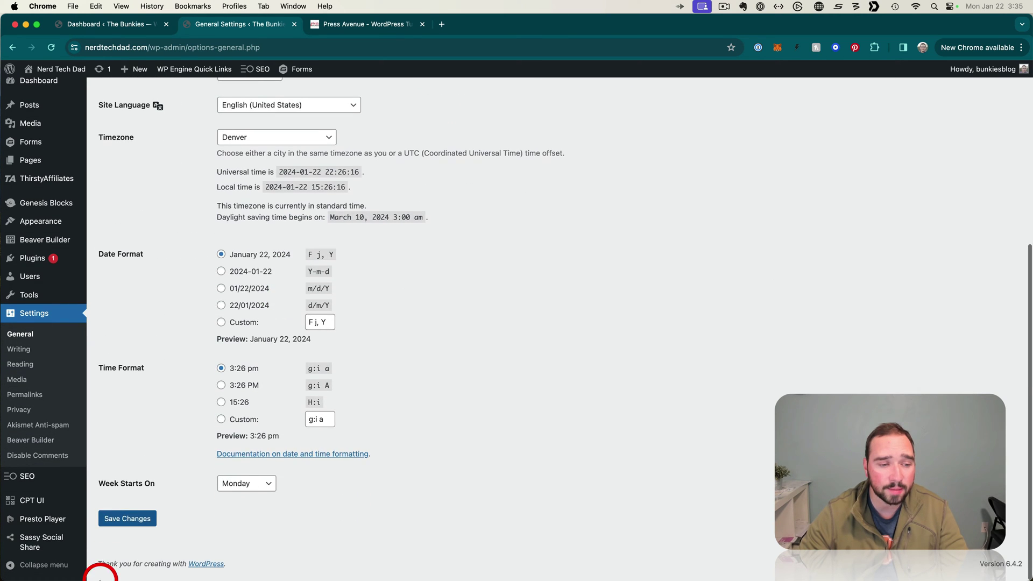
left_click(124, 525)
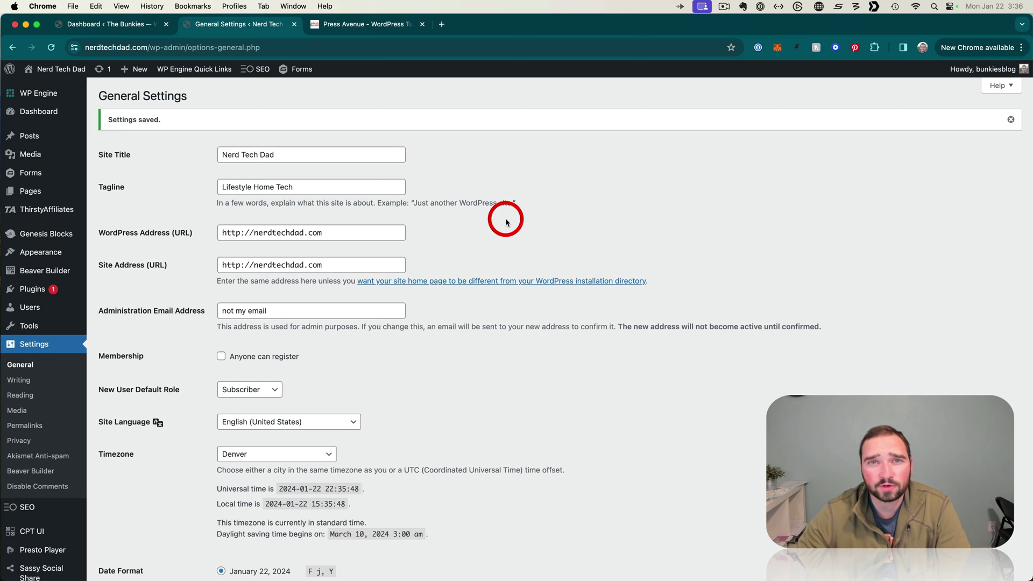
left_click(103, 46)
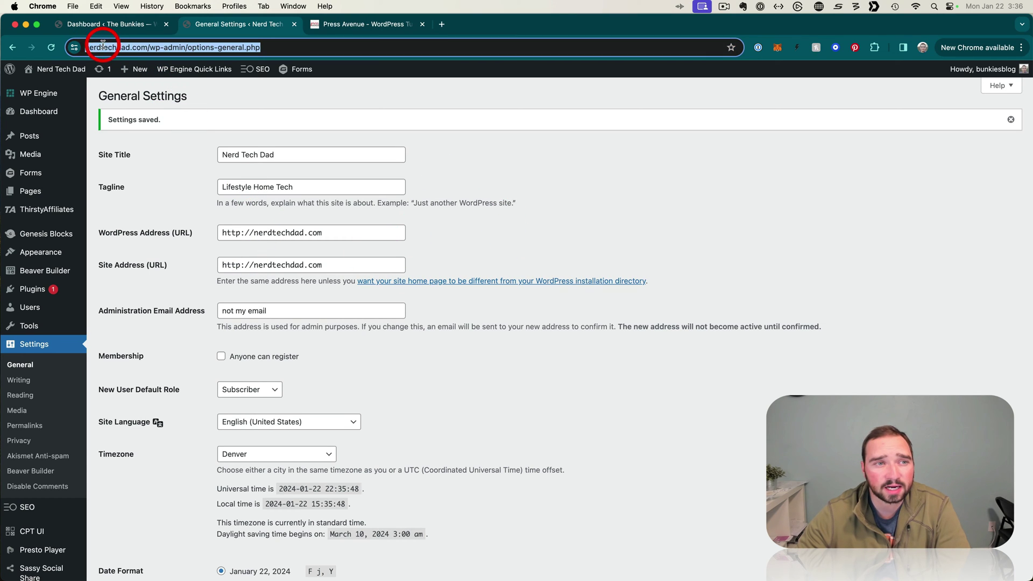
left_click_drag(171, 47, 96, 50)
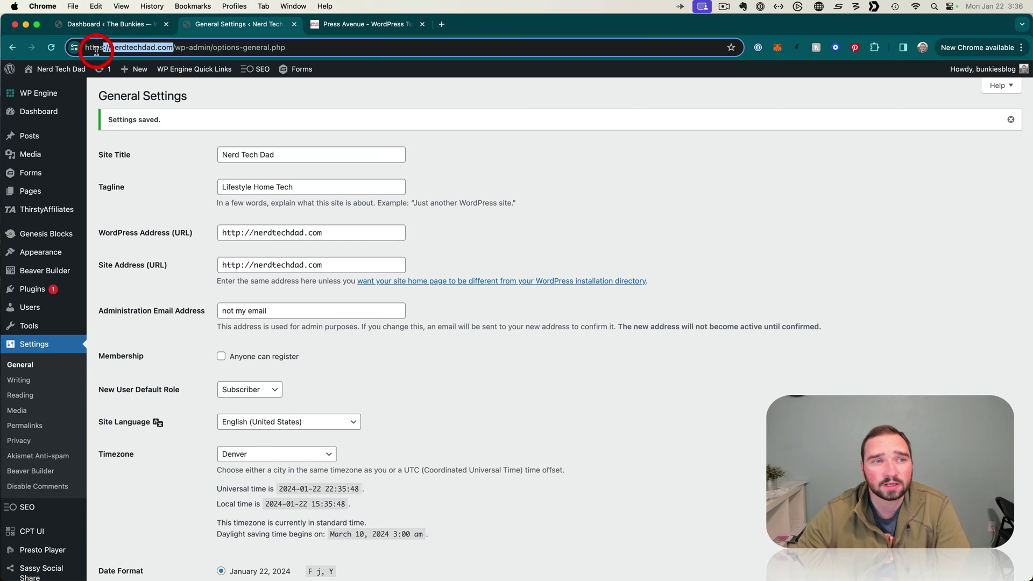
left_click(127, 41)
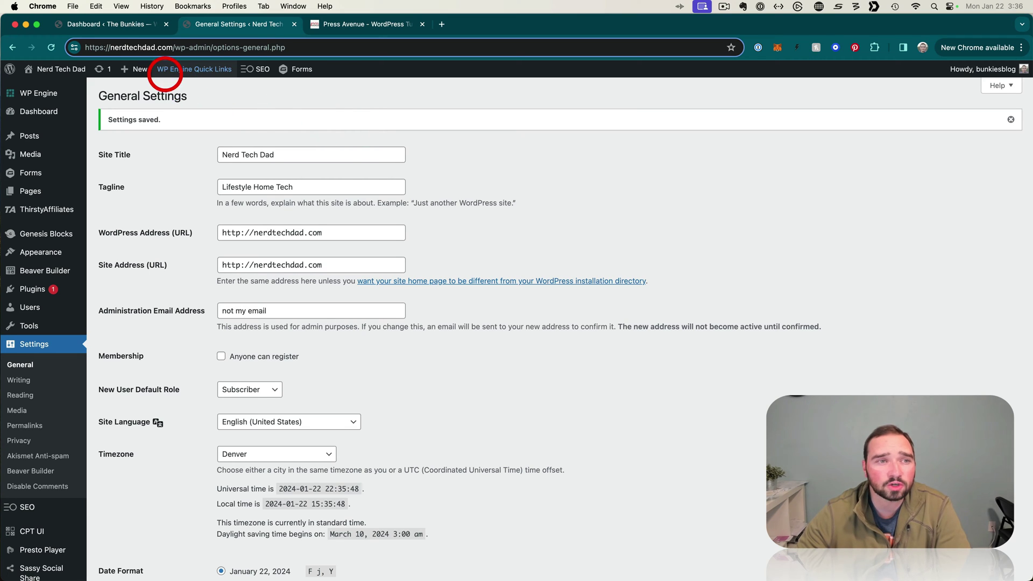
mouse_move(167, 78)
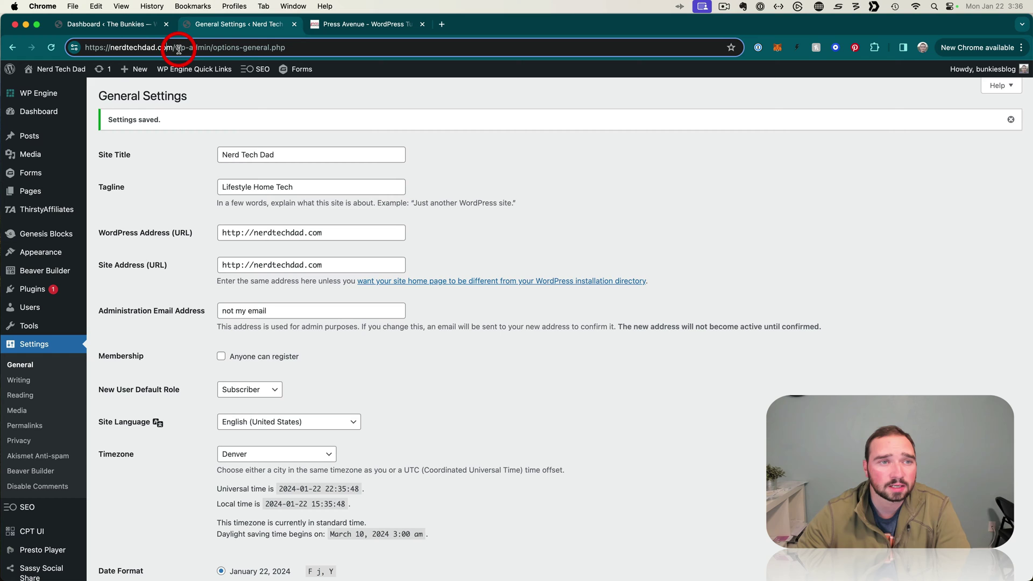
left_click_drag(175, 47, 19, 47)
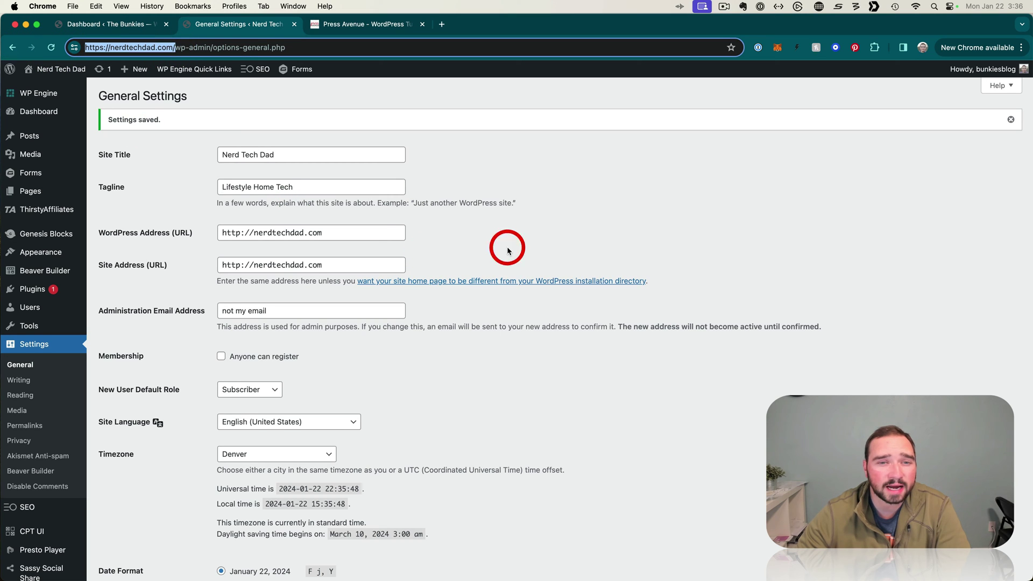
left_click(512, 212)
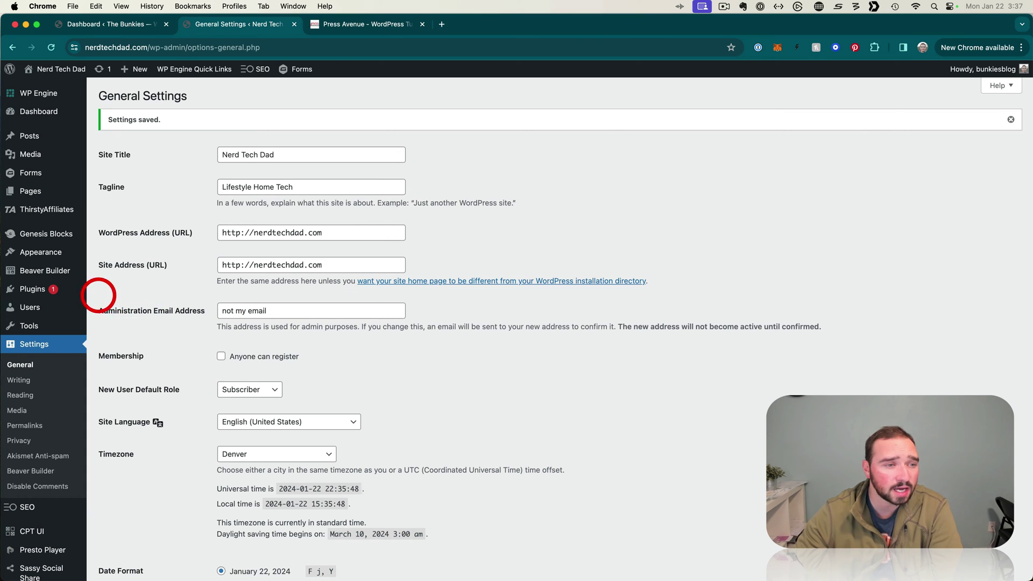
Install the Better Search Replace plugin from the Add Plugins page
mouse_move(18, 289)
left_click(125, 304)
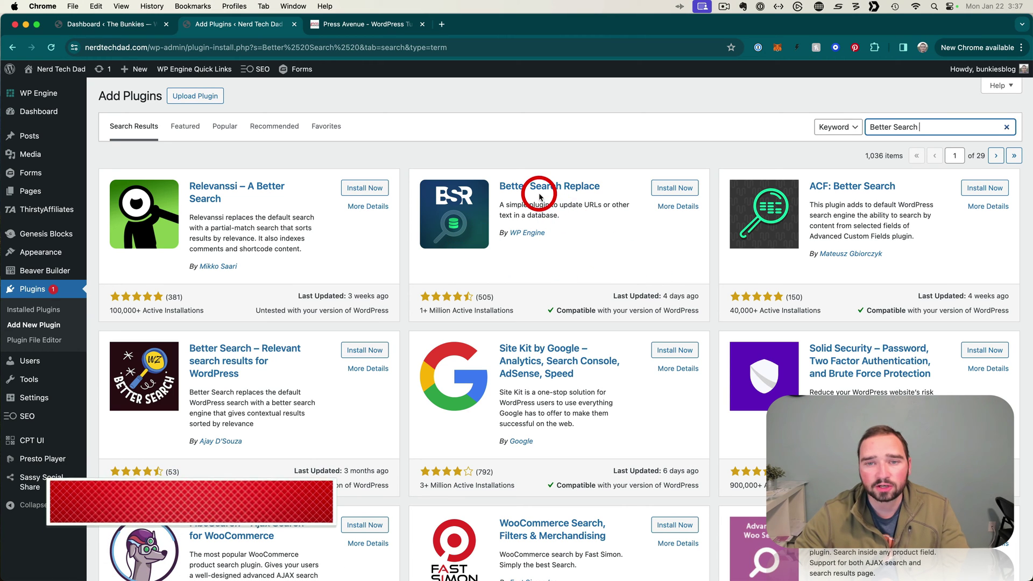
left_click_drag(560, 205, 619, 205)
left_click(503, 214)
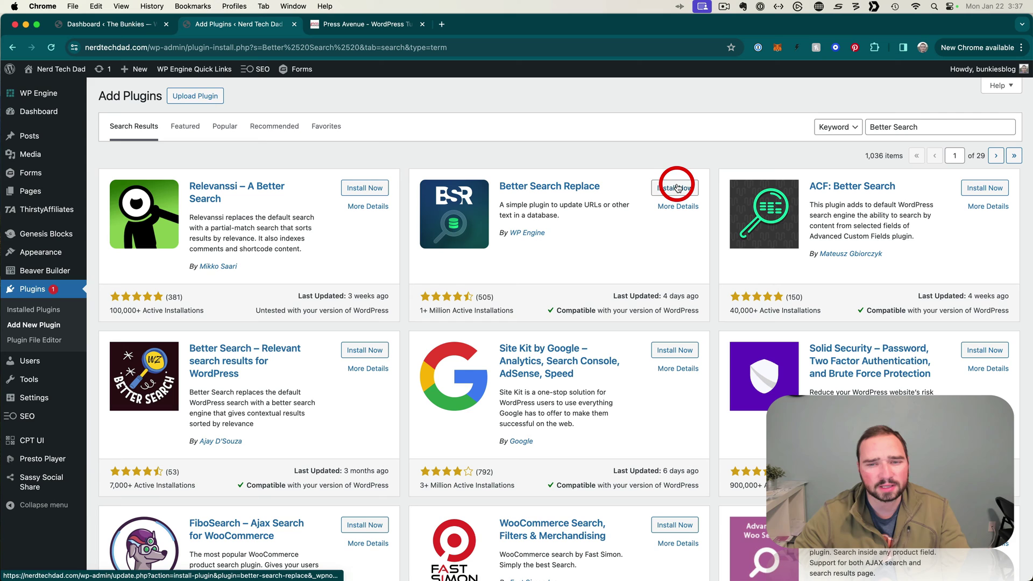
left_click(676, 185)
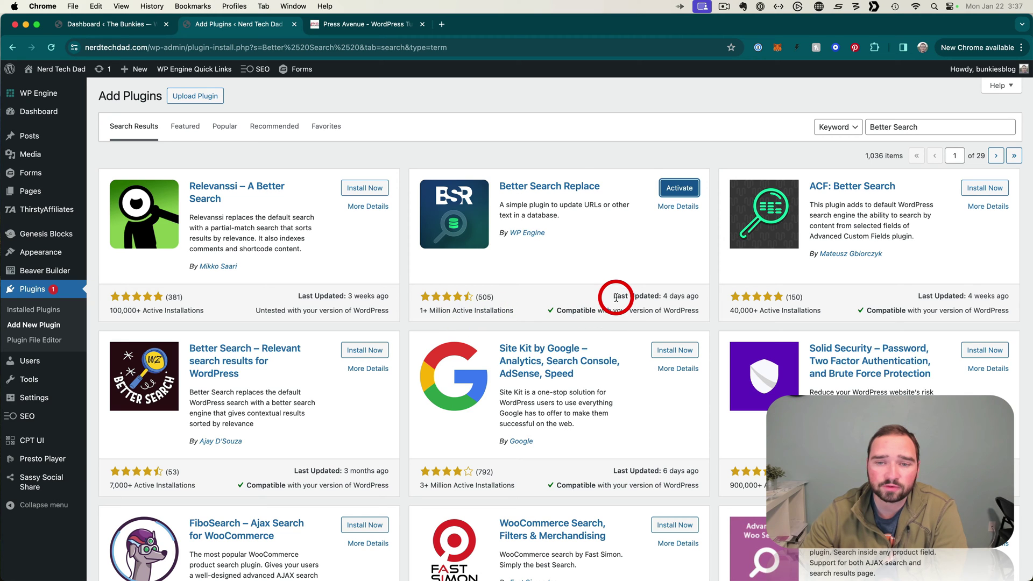
Review its update date, compatibility and installation count, then activate Better Search Replace
left_click_drag(616, 298, 698, 293)
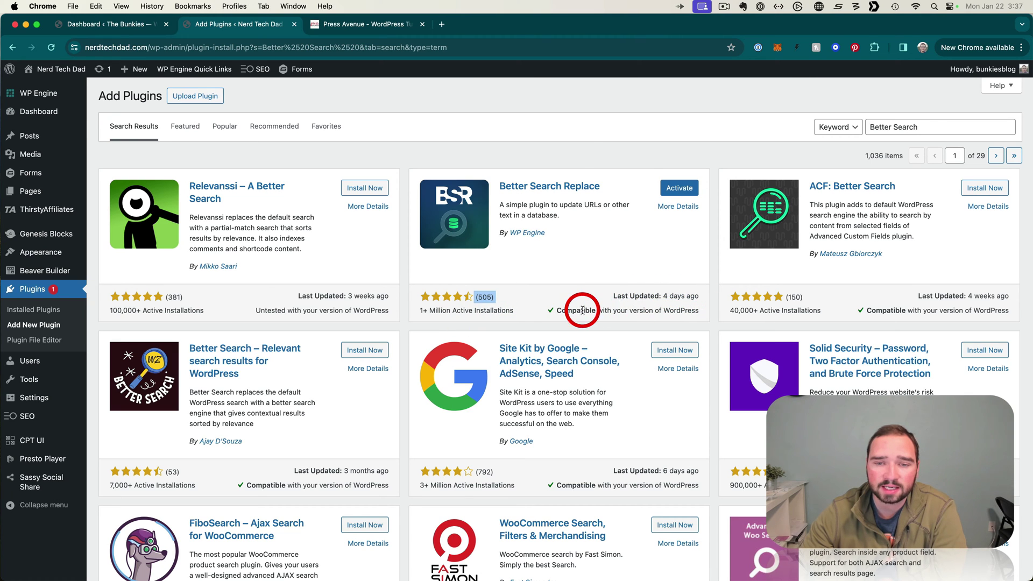
left_click_drag(582, 311, 668, 310)
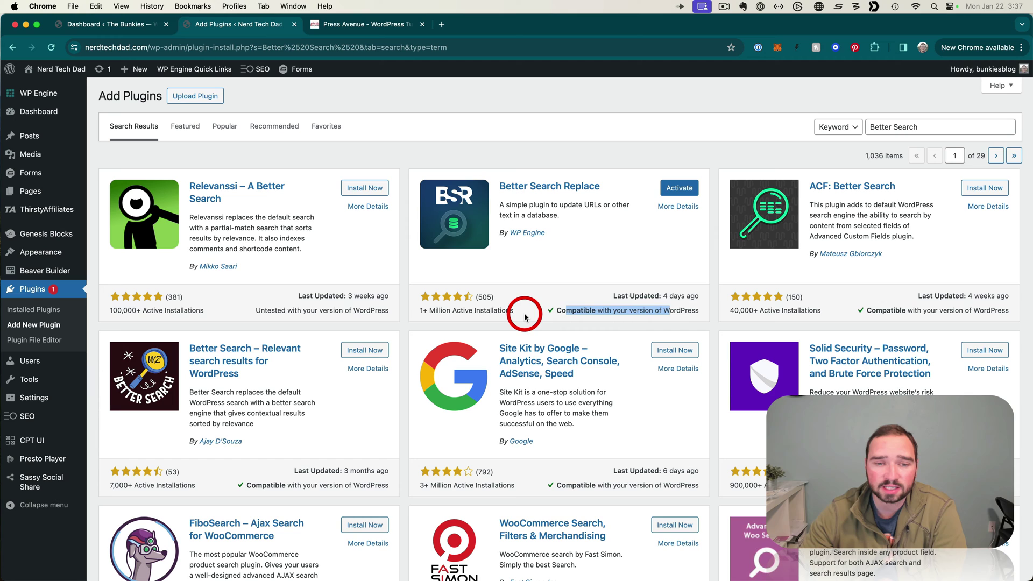
left_click_drag(514, 312, 428, 312)
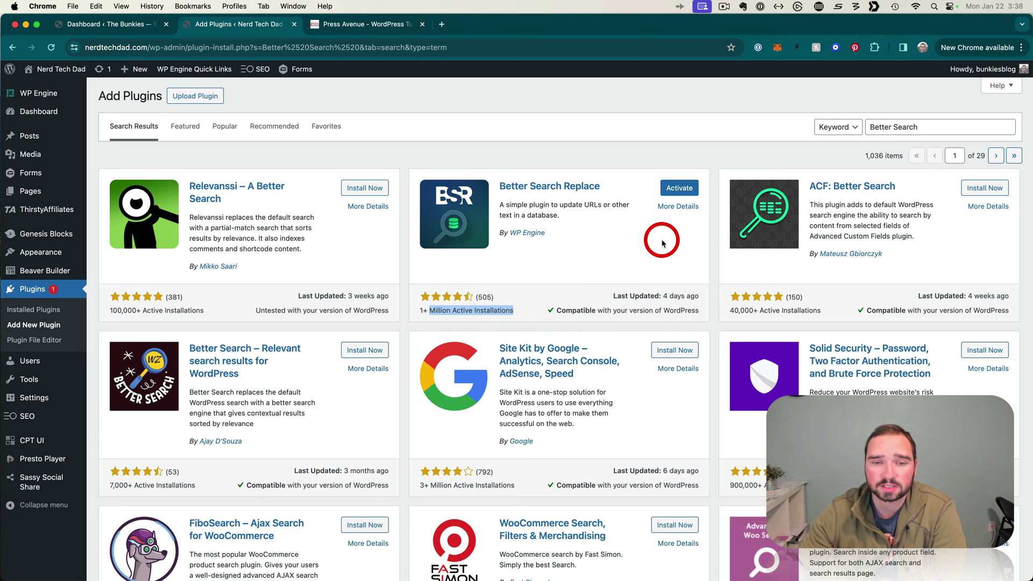
left_click(684, 189)
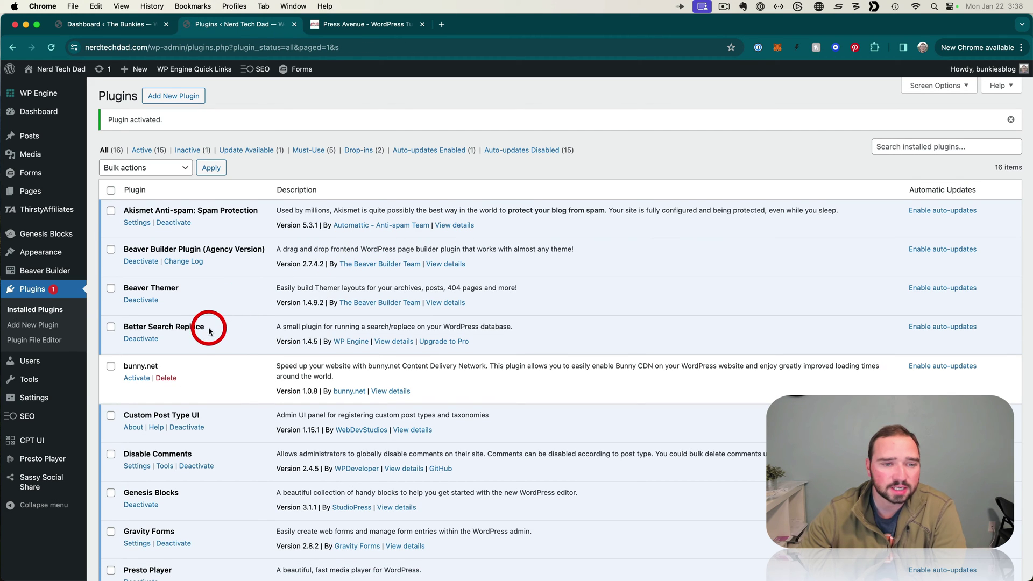
Go from the Plugins list to Tools > Better Search Replace
left_click_drag(206, 327, 124, 327)
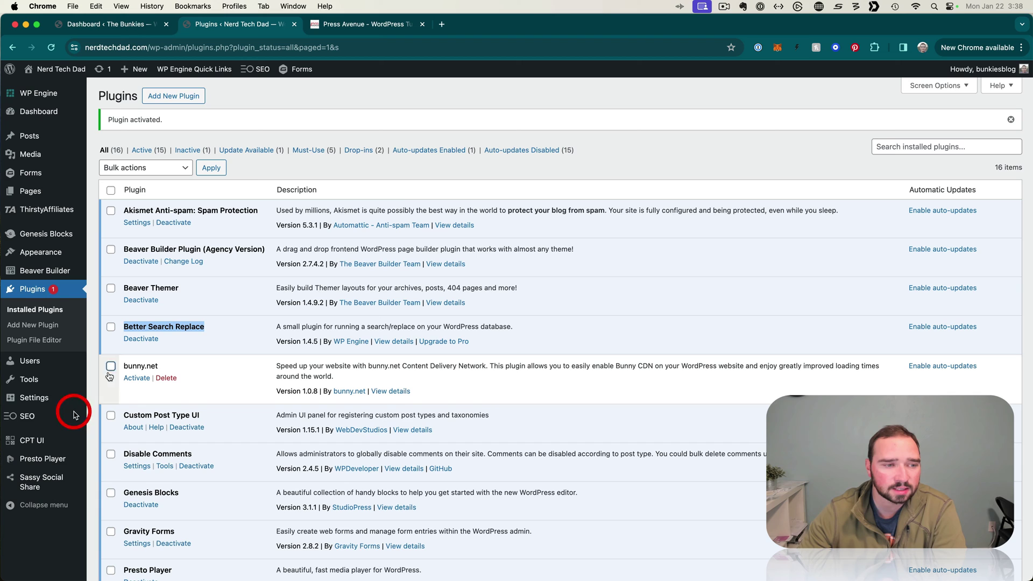
mouse_move(49, 371)
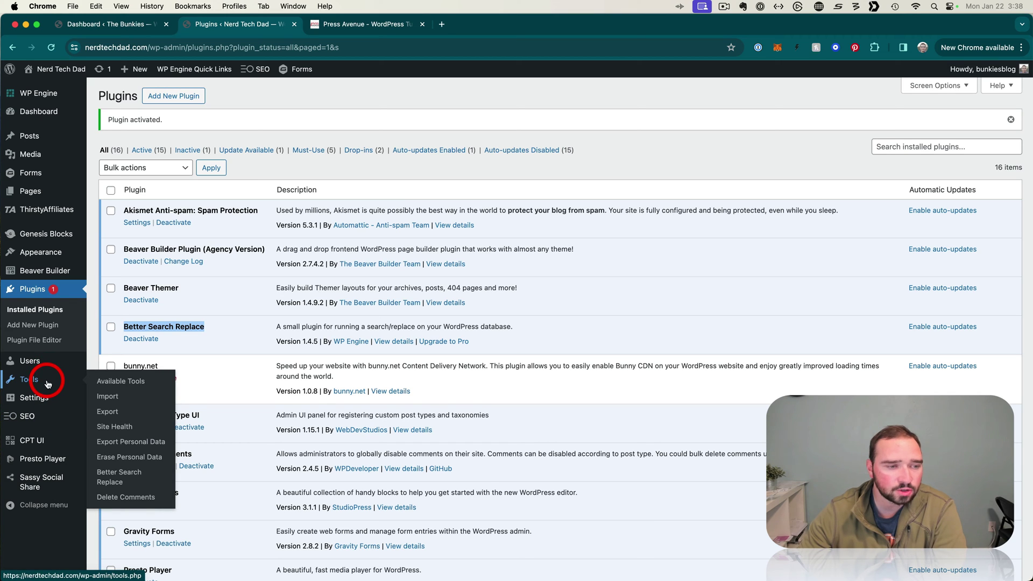
left_click(157, 477)
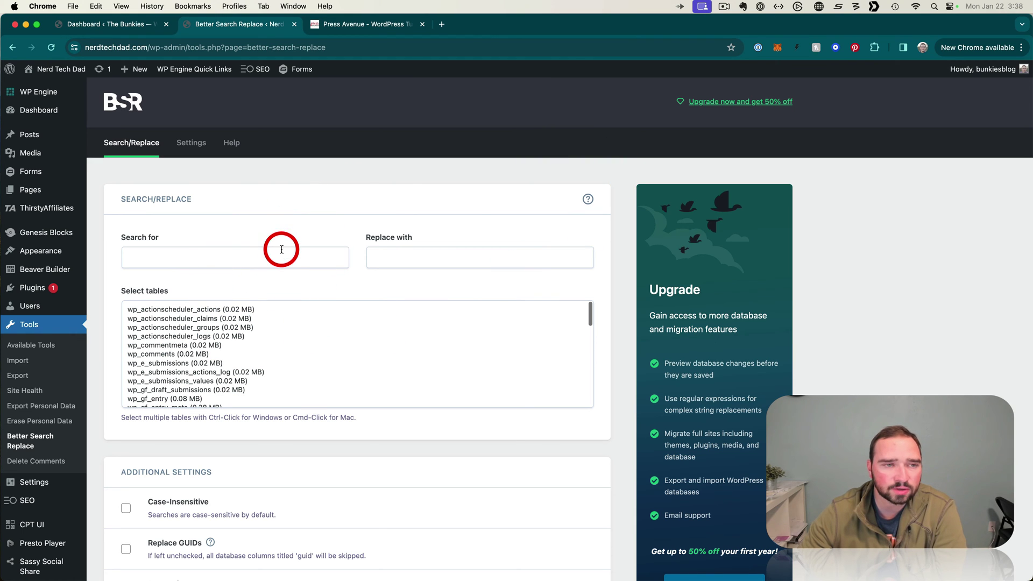
Enter thebunkies.com in the Search for field
scroll(362, 258, "down", 3)
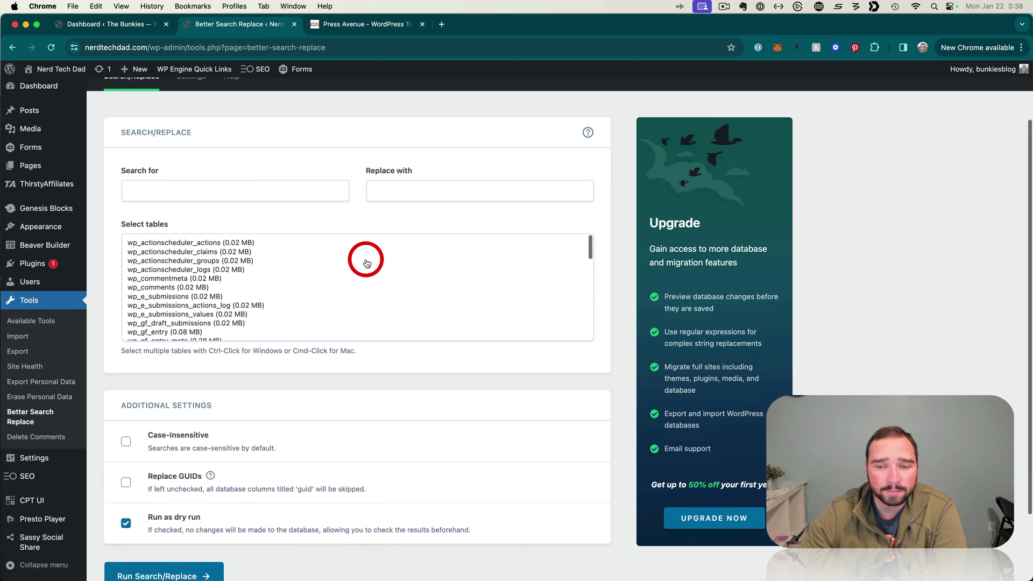
scroll(366, 262, "up", 2)
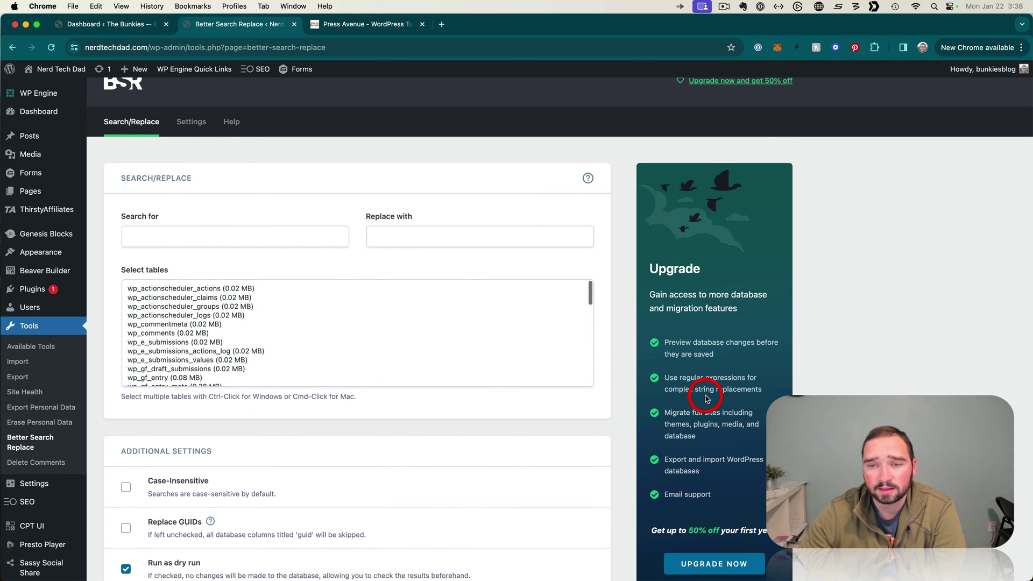
scroll(705, 397, "down", 3)
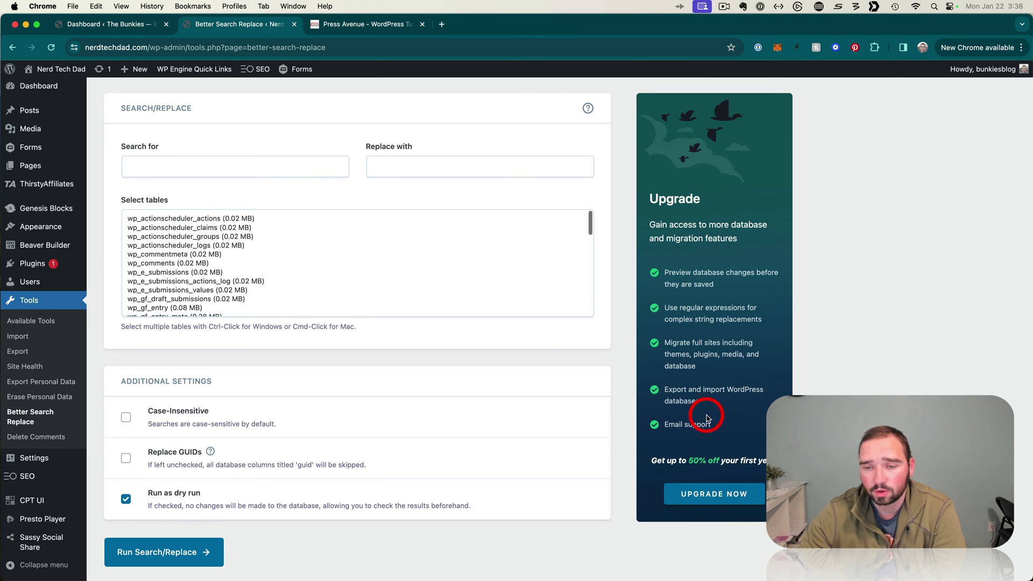
scroll(544, 365, "up", 3)
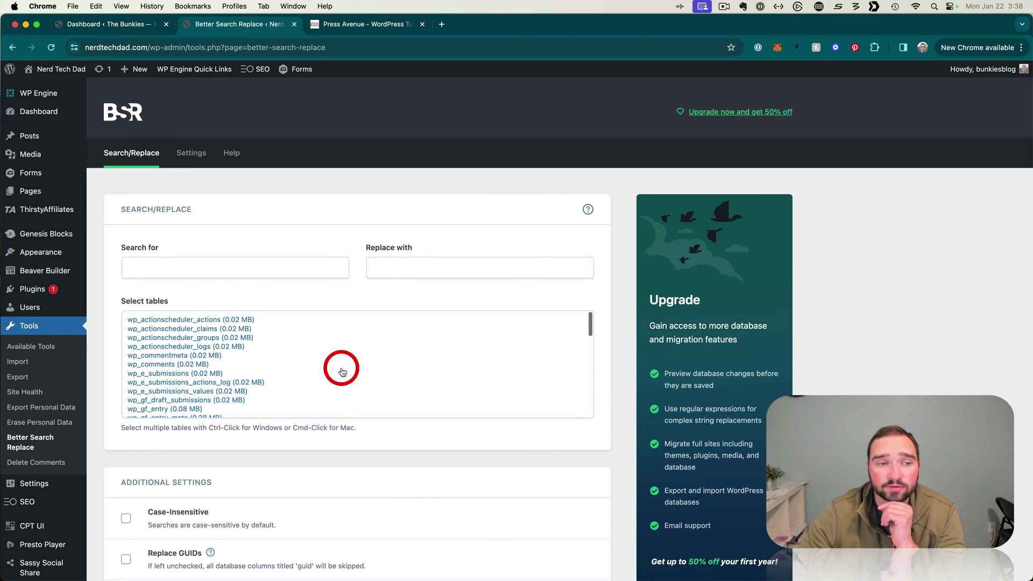
left_click(220, 267)
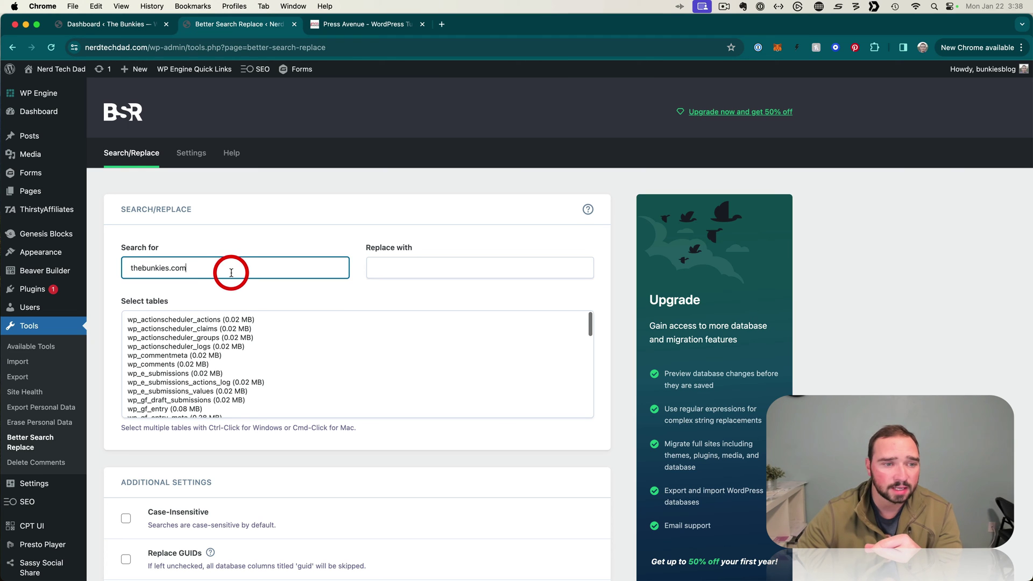
left_click_drag(198, 267, 143, 268)
left_click(142, 268)
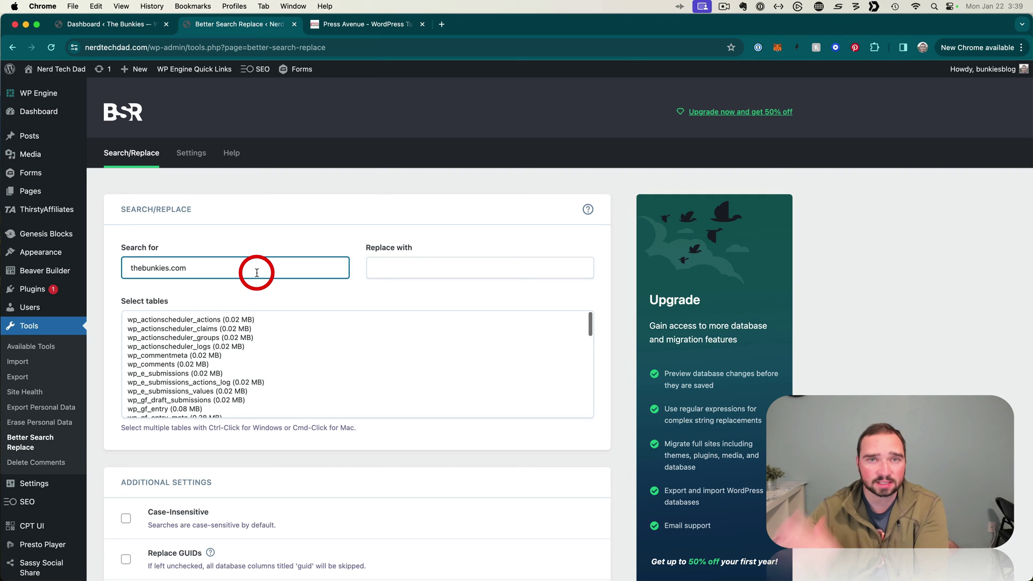
Enter nerdtechdad.com in Replace with, using the domain copied from the address bar
left_click(433, 264)
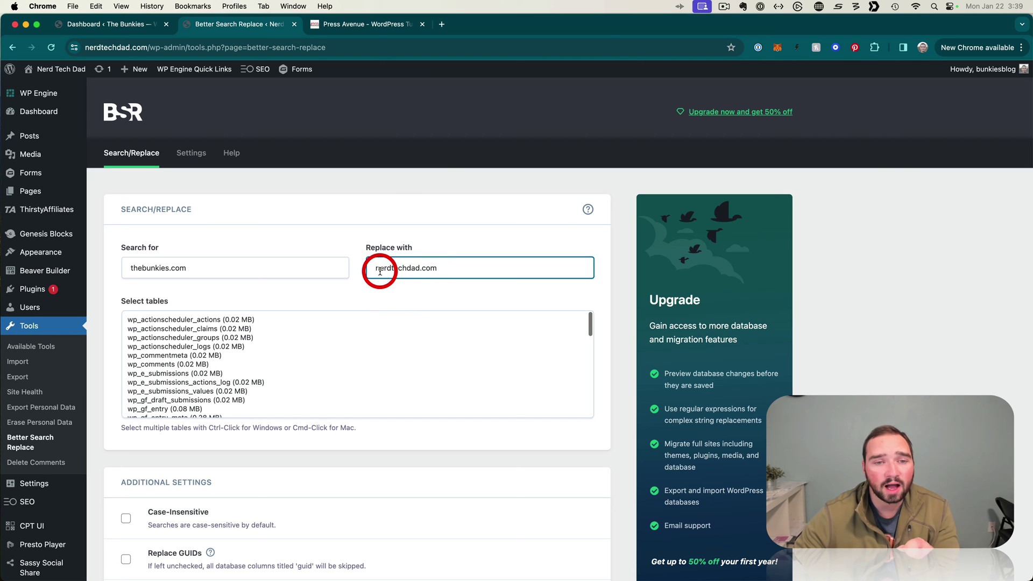
left_click_drag(450, 269, 375, 269)
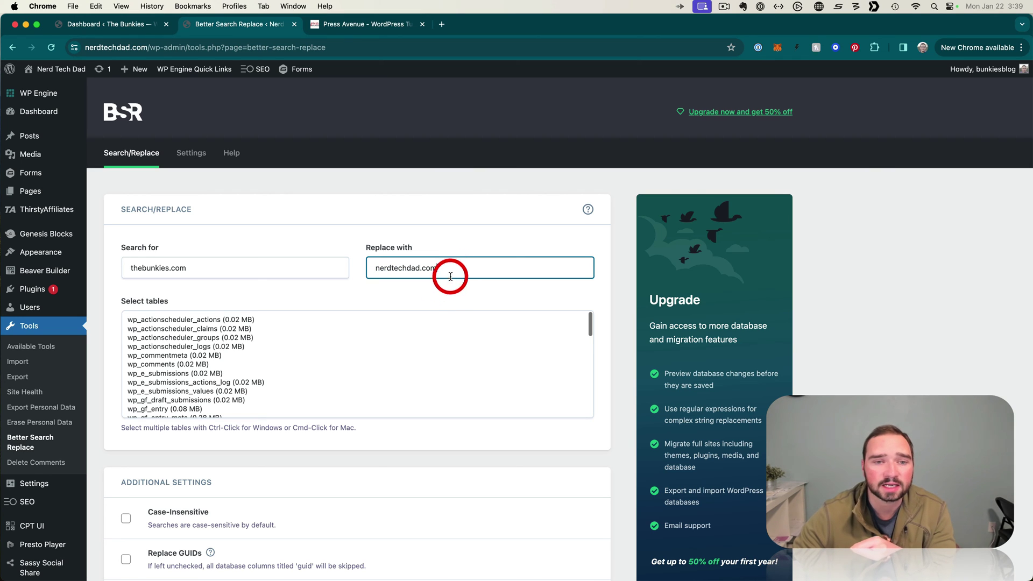
left_click(434, 295)
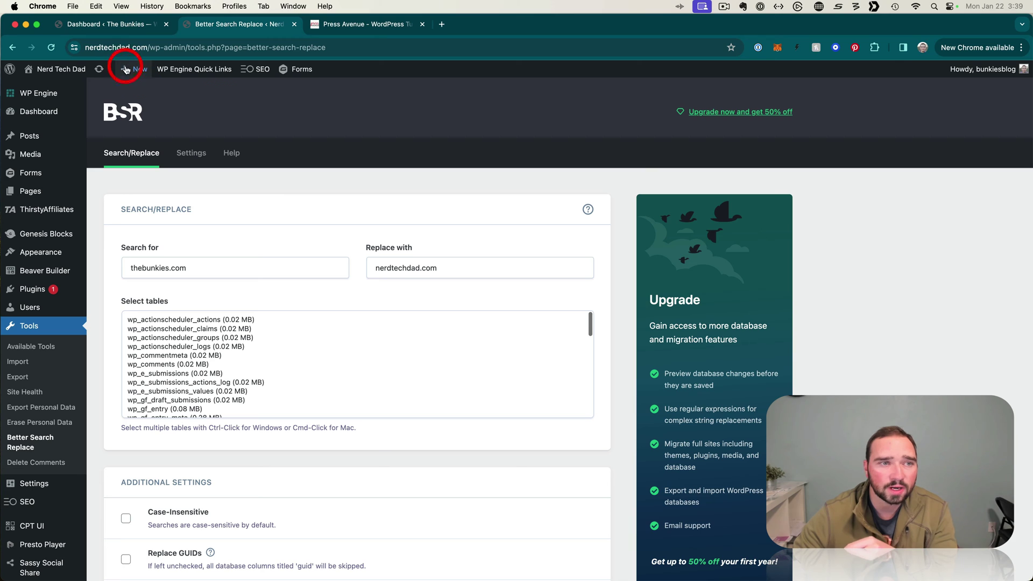
left_click(115, 47)
double_click(132, 48)
key("super+c")
double_click(388, 267)
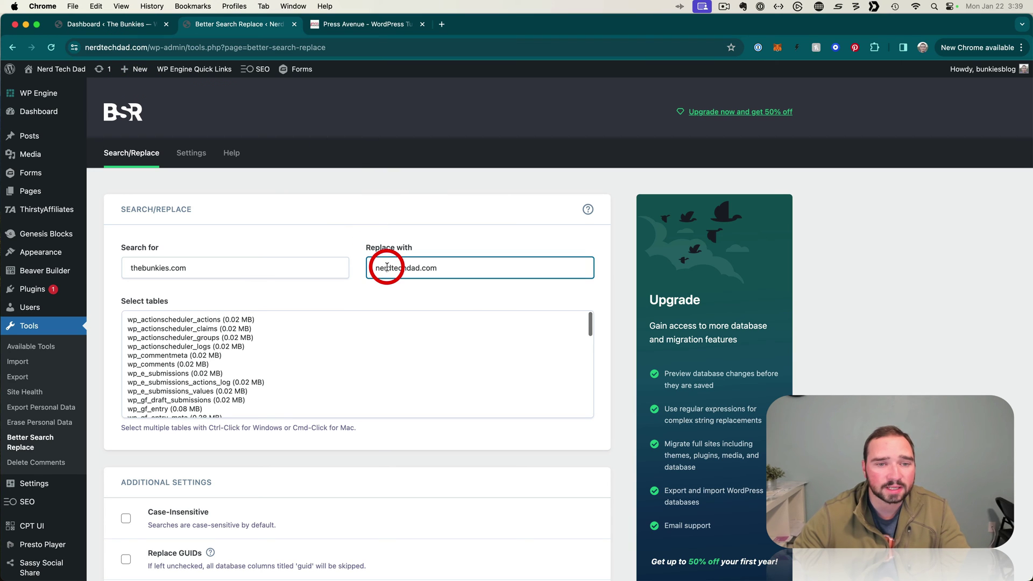
key("super+v")
left_click(463, 290)
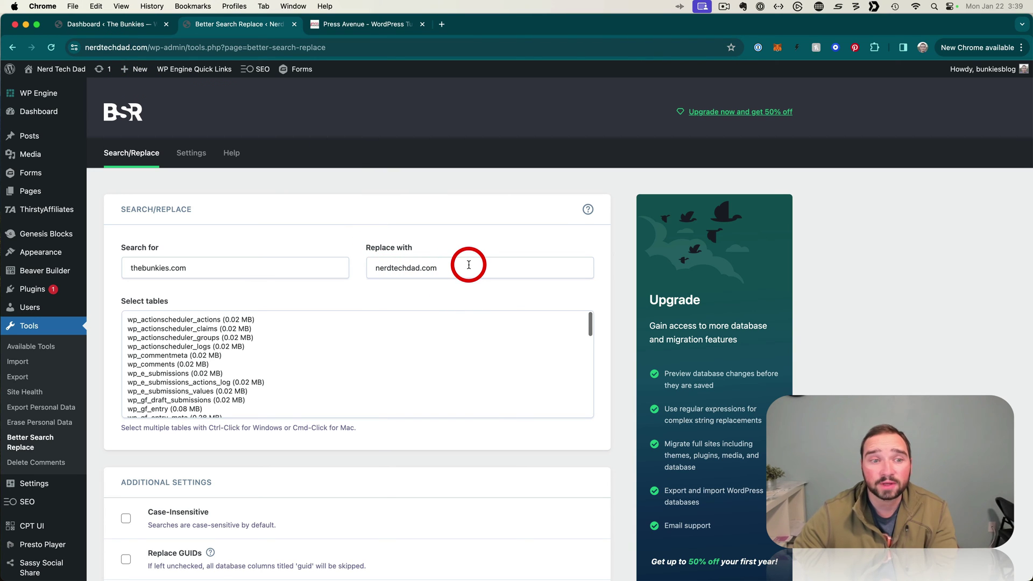
Select all database tables for the search
scroll(461, 304, "down", 2)
scroll(460, 308, "down", 3)
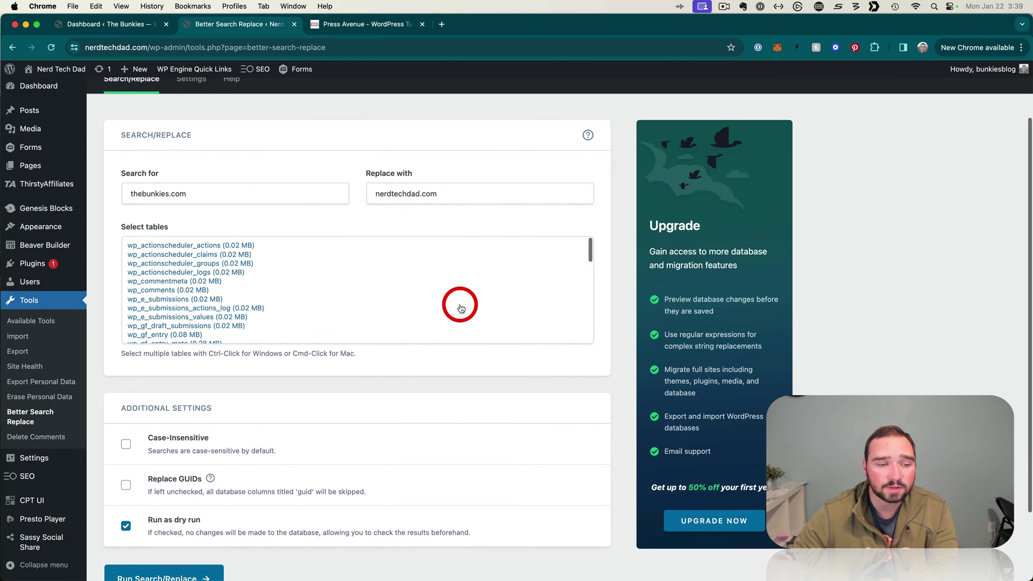
scroll(460, 308, "up", 4)
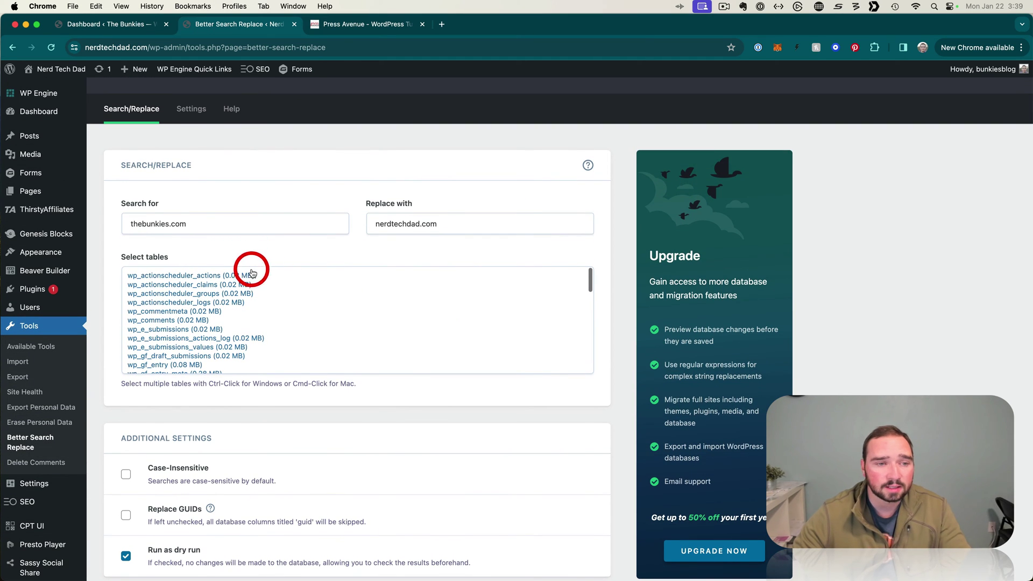
left_click(183, 275)
left_click(218, 302)
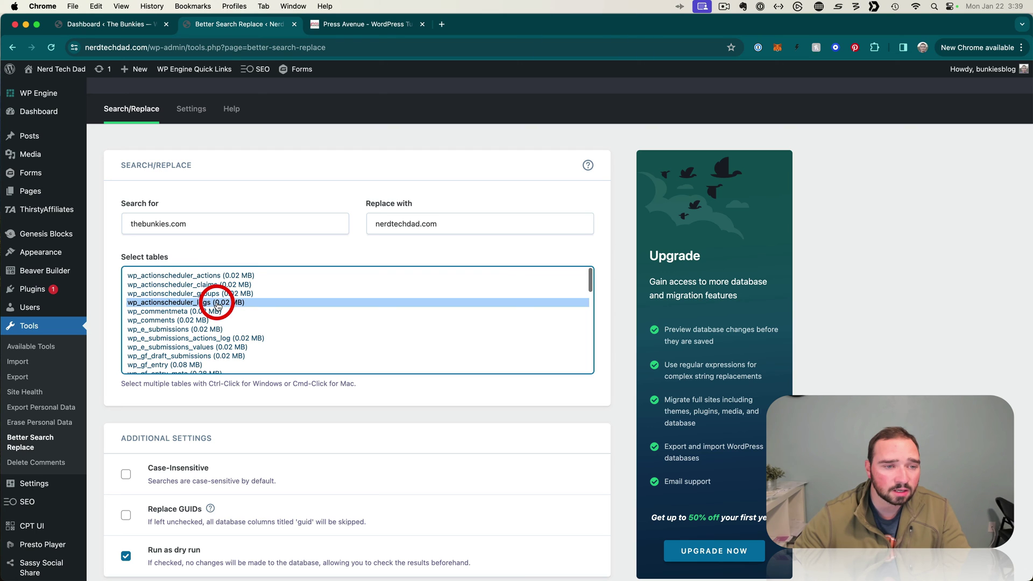
left_click(219, 338)
left_click(231, 365)
left_click(246, 321)
scroll(295, 302, "down", 15)
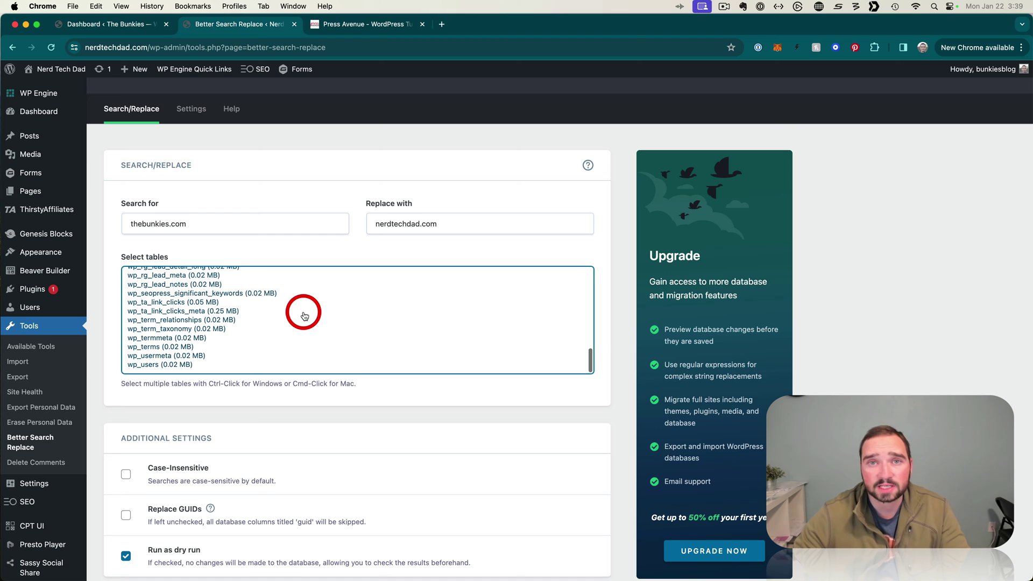
left_click(261, 320)
key("super+a")
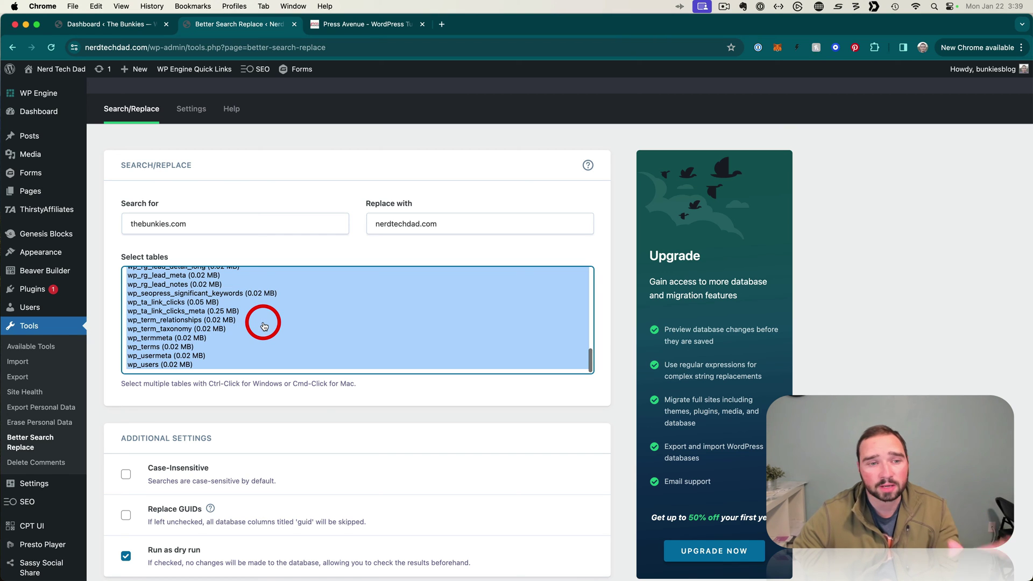
scroll(261, 321, "up", 3)
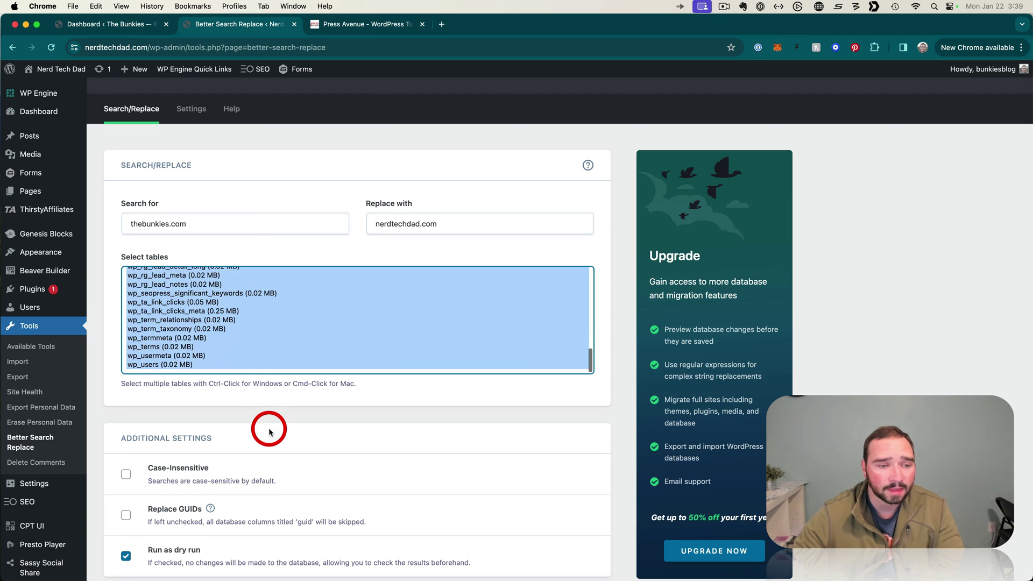
scroll(270, 427, "down", 5)
scroll(209, 391, "up", 1)
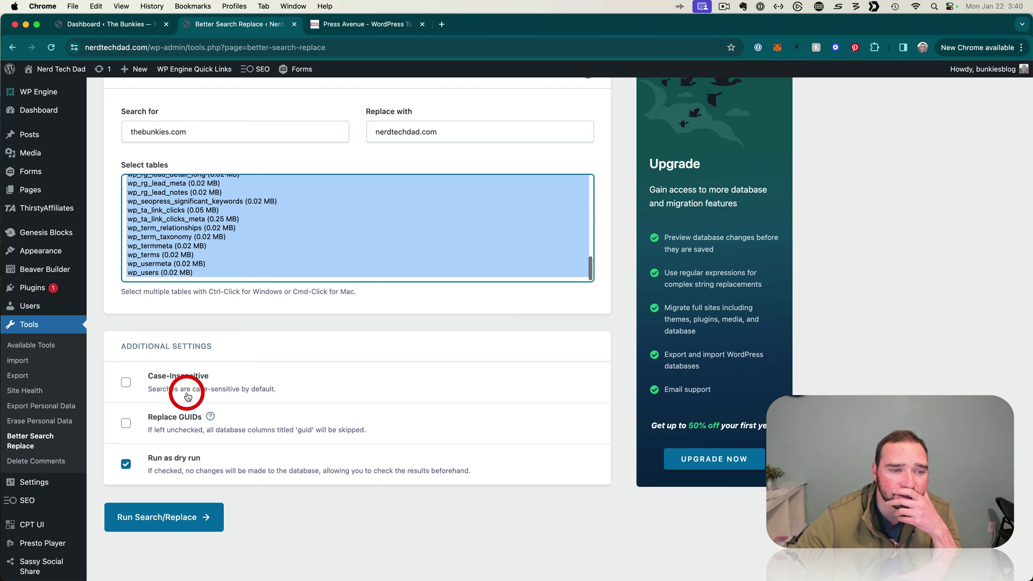
Make the search case-insensitive and start the dry run, finding 1385 cells across 48 tables
left_click(178, 376)
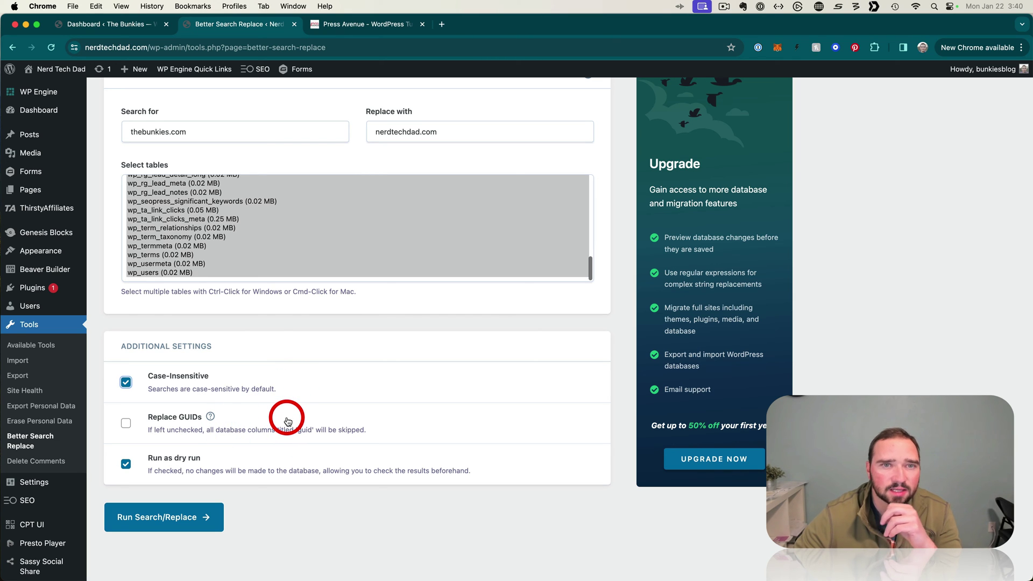
scroll(293, 423, "up", 1)
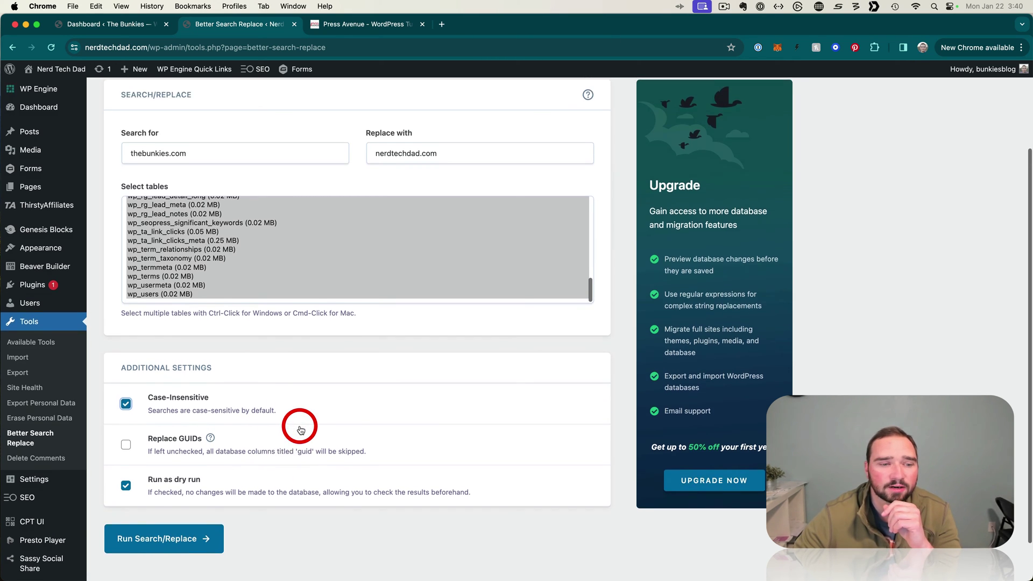
scroll(293, 423, "down", 2)
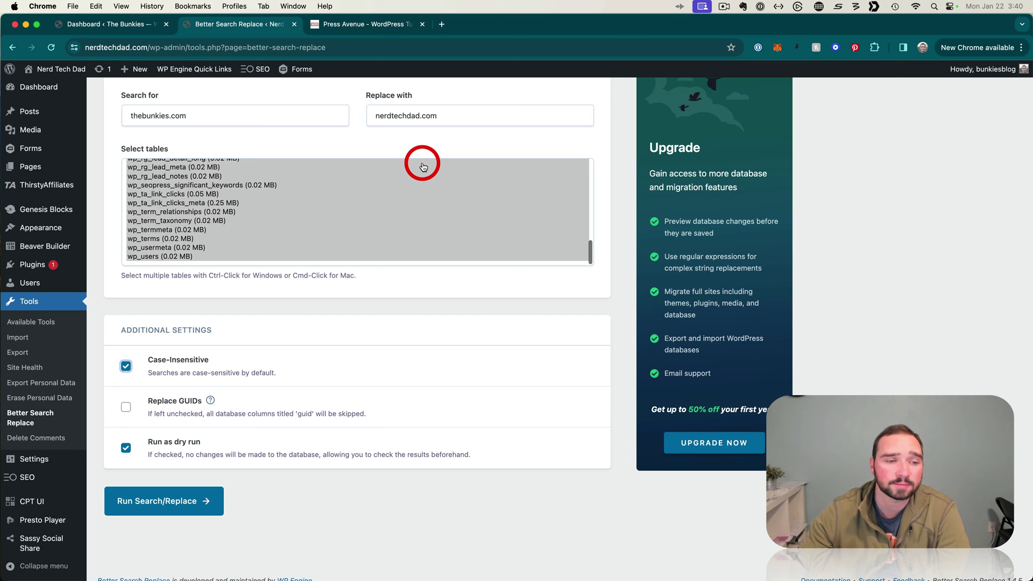
left_click(178, 501)
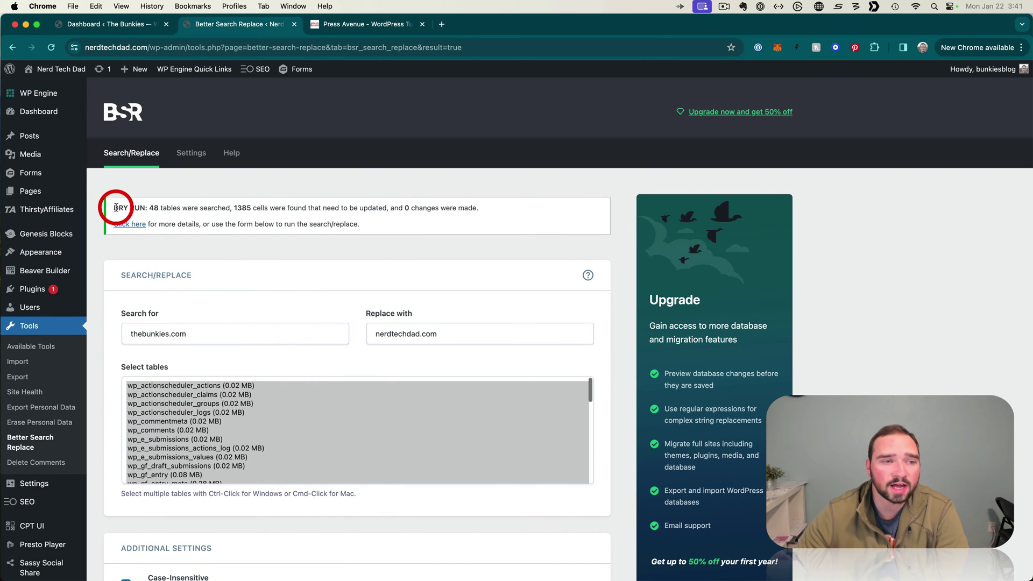
left_click_drag(119, 208, 139, 206)
left_click(242, 243)
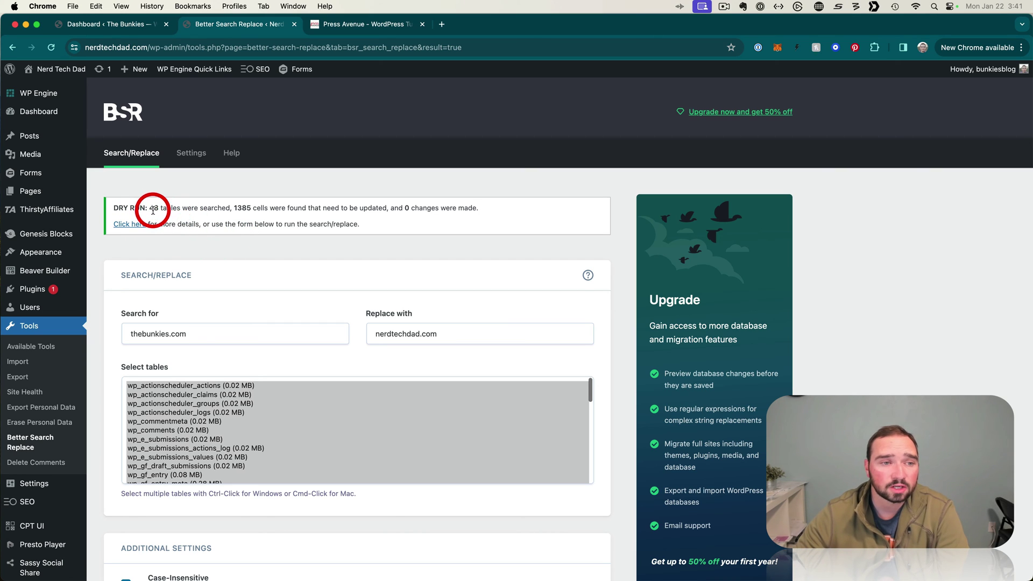
left_click_drag(150, 208, 498, 210)
left_click(498, 210)
scroll(300, 300, "down", 1)
scroll(300, 300, "up", 1)
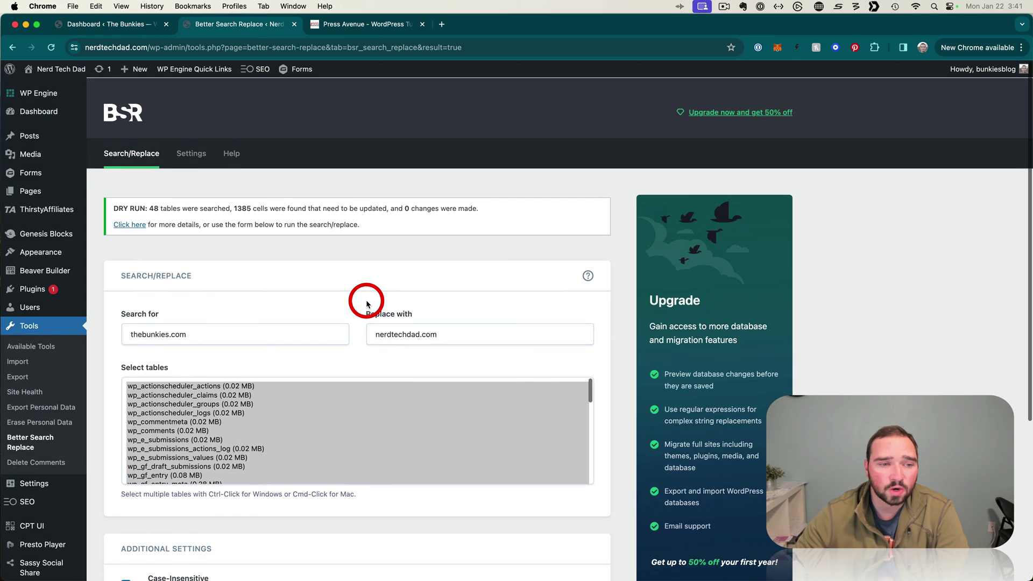
left_click_drag(196, 338, 111, 329)
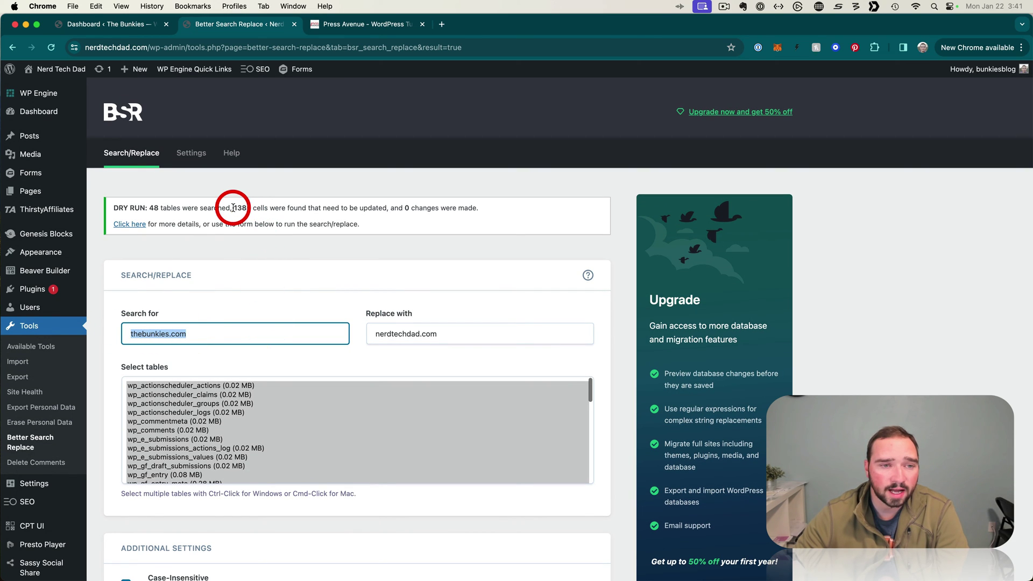
left_click_drag(238, 208, 253, 208)
left_click(253, 207)
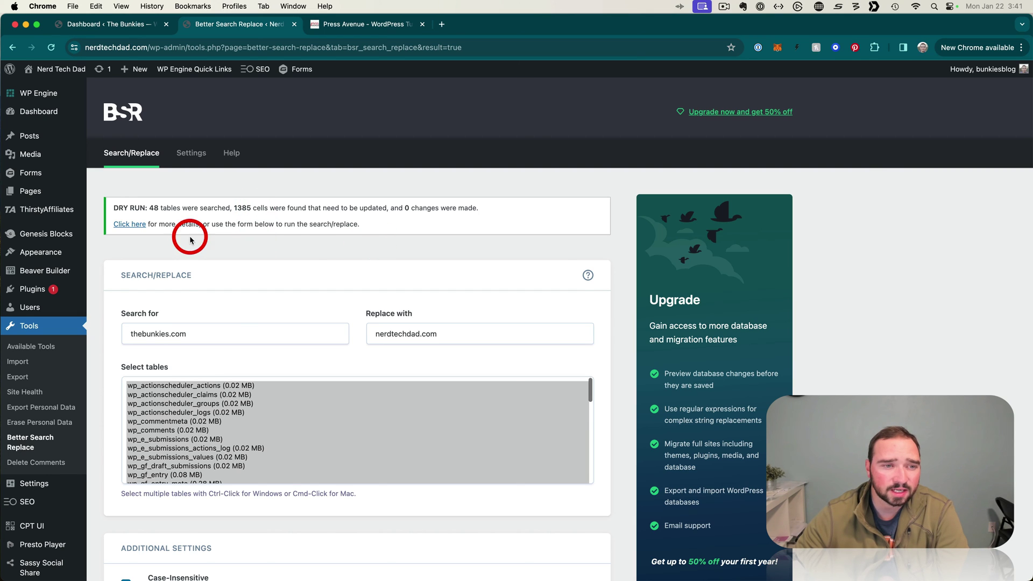
left_click(130, 224)
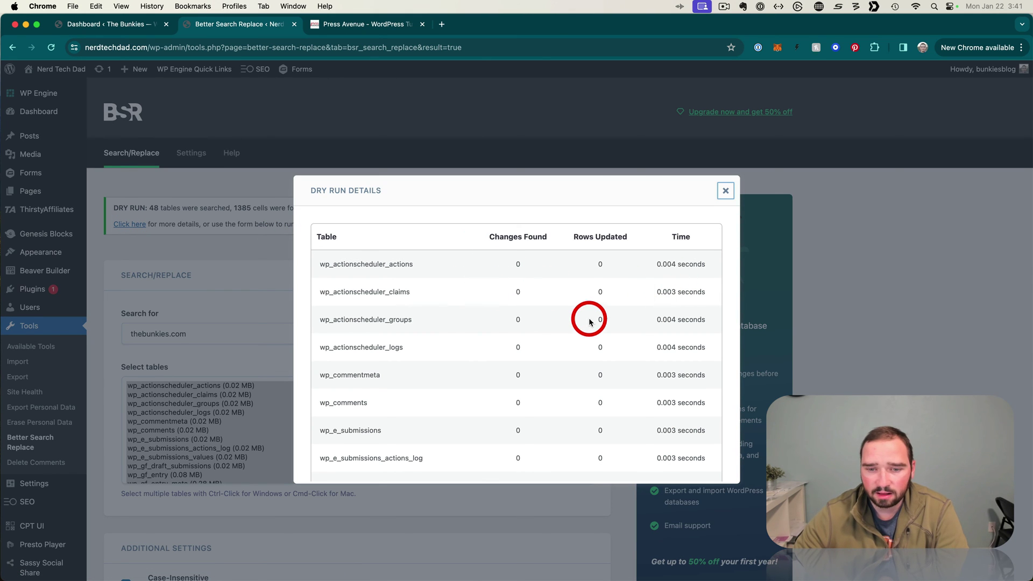
scroll(589, 322, "down", 10)
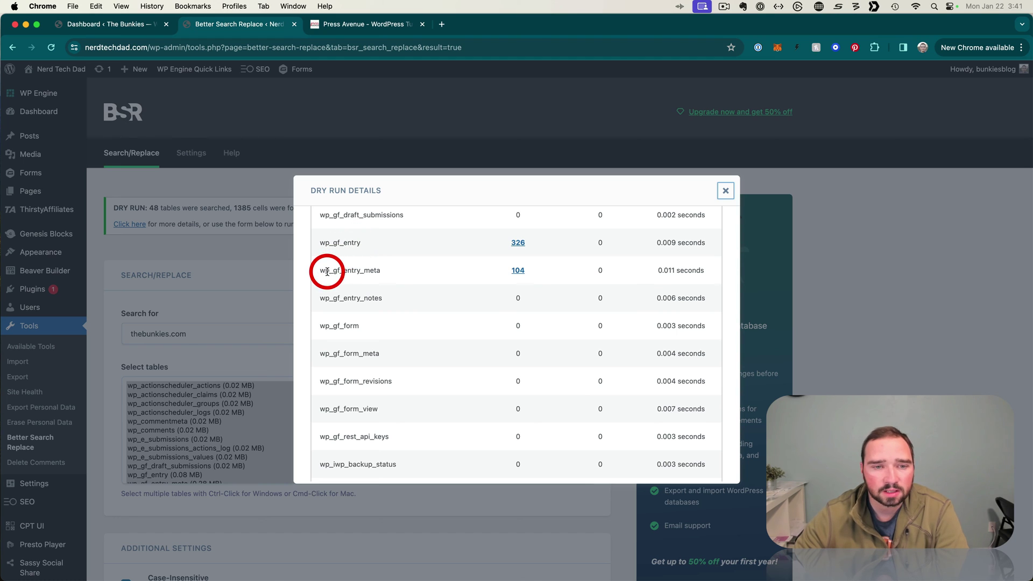
scroll(424, 276, "down", 5)
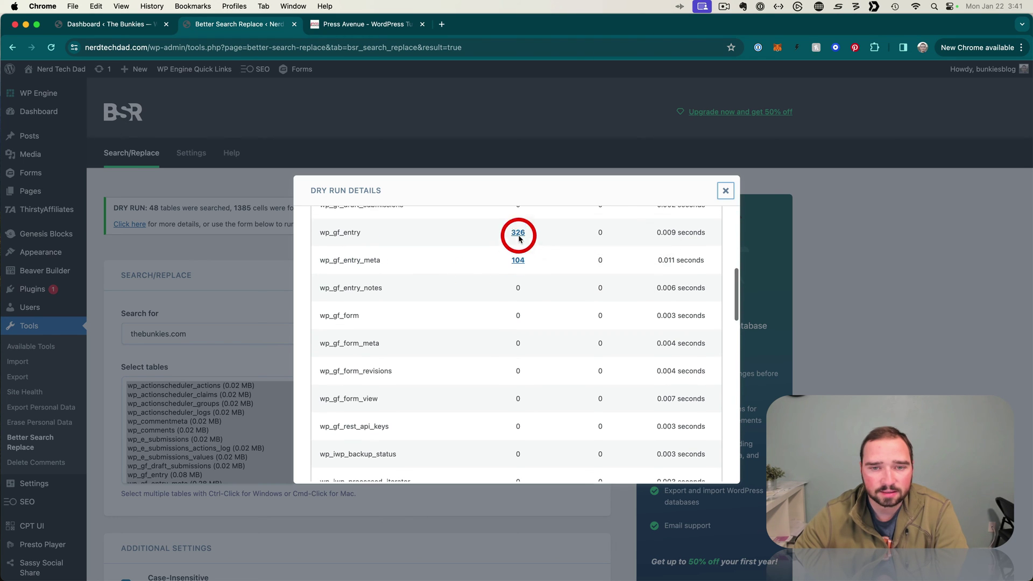
scroll(516, 298, "down", 3)
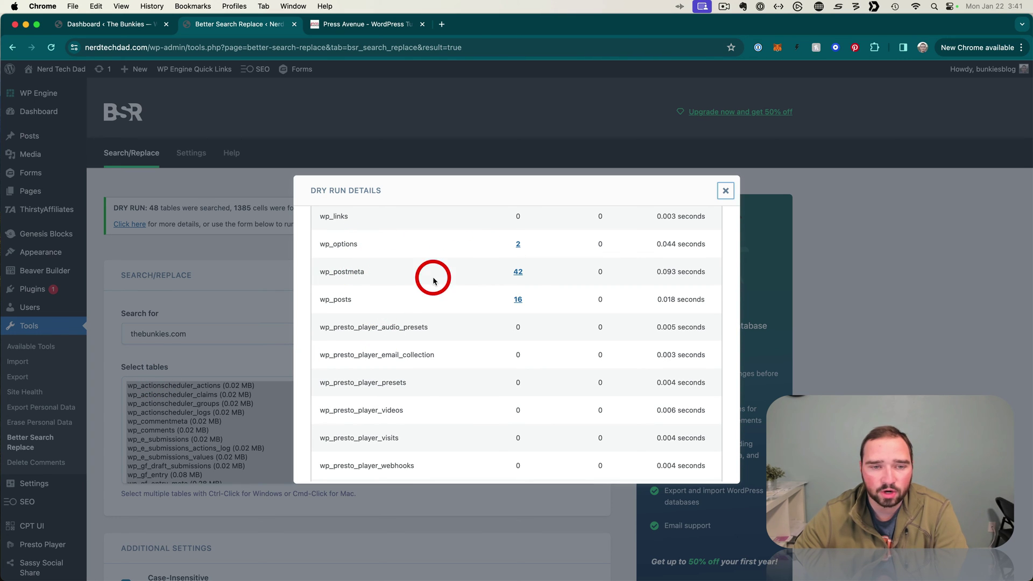
mouse_move(517, 299)
scroll(415, 300, "down", 8)
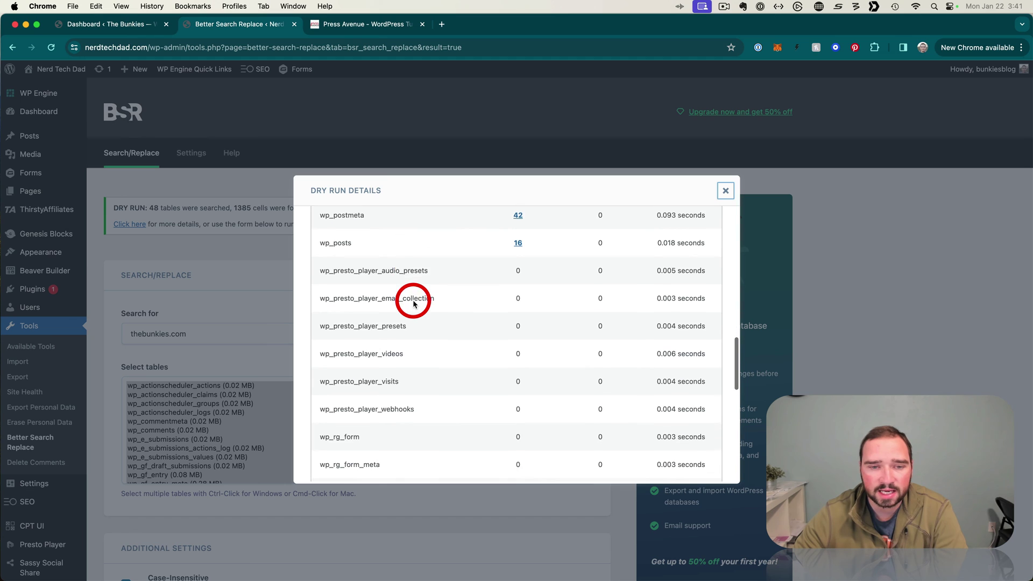
scroll(415, 304, "down", 6)
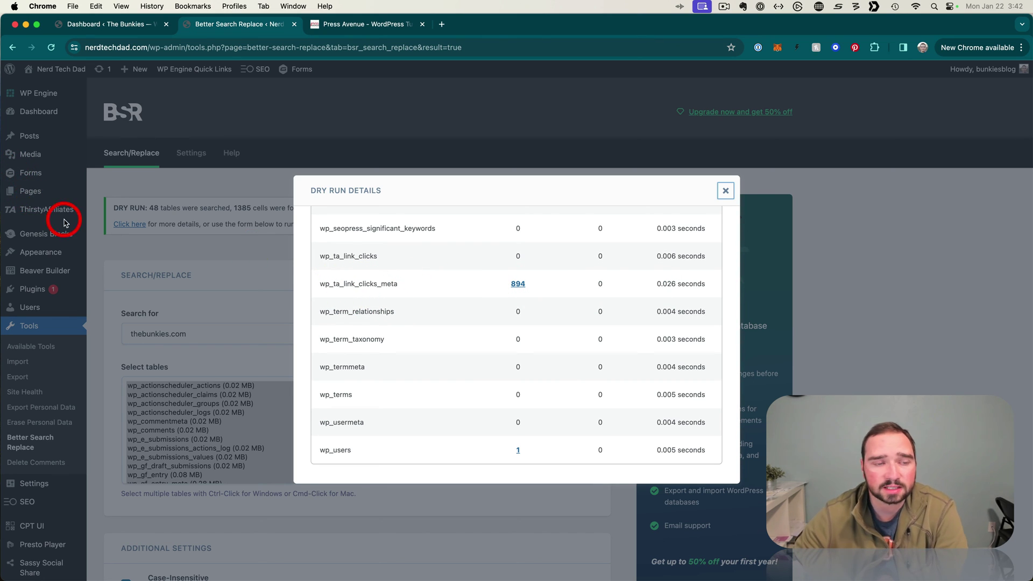
left_click_drag(325, 284, 369, 283)
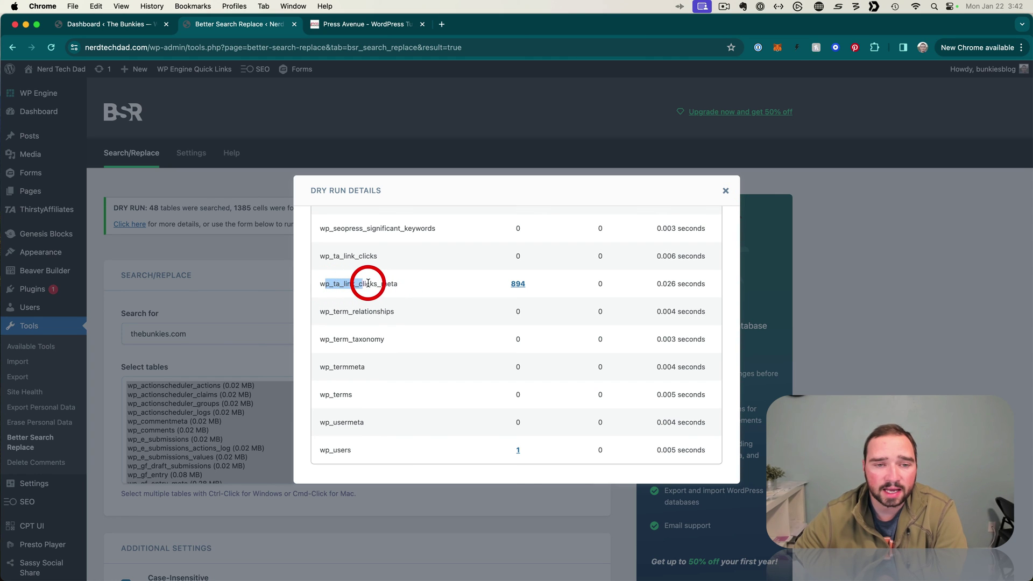
left_click(387, 300)
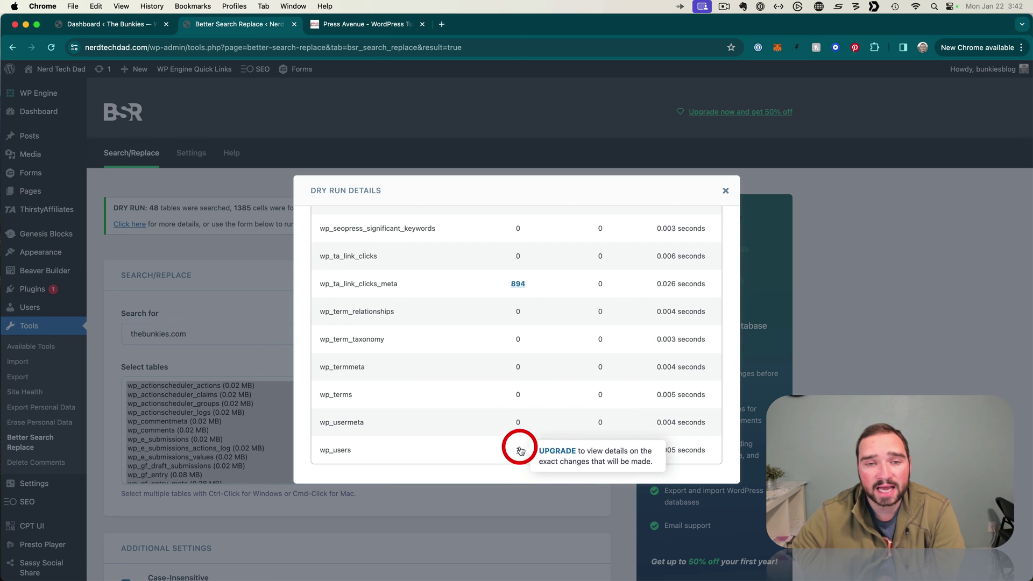
scroll(589, 365, "up", 3)
scroll(590, 372, "up", 10)
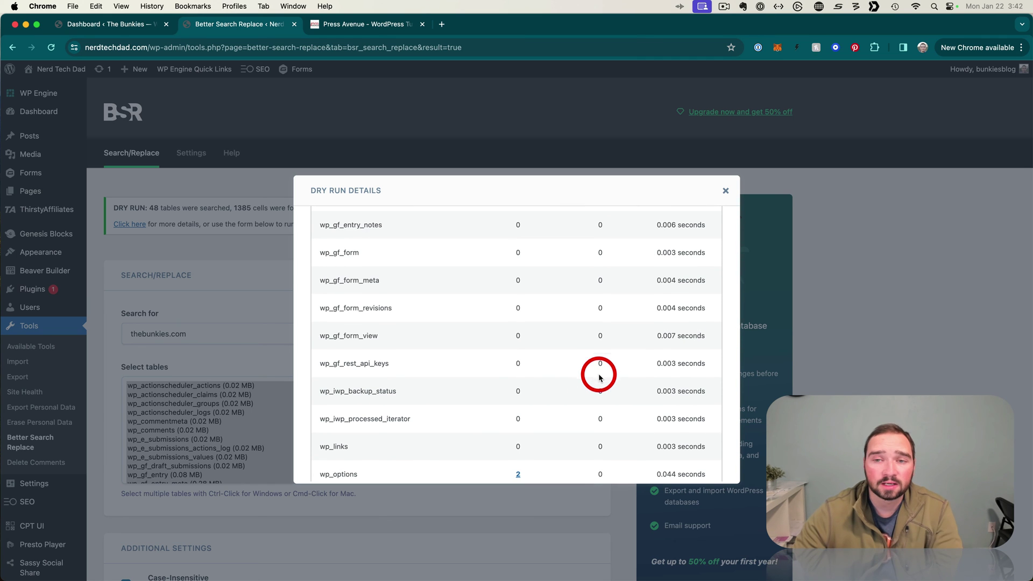
Turn off Run as dry run and execute the replacement, updating 1385 cells in 48 tables
left_click(725, 191)
scroll(295, 249, "down", 5)
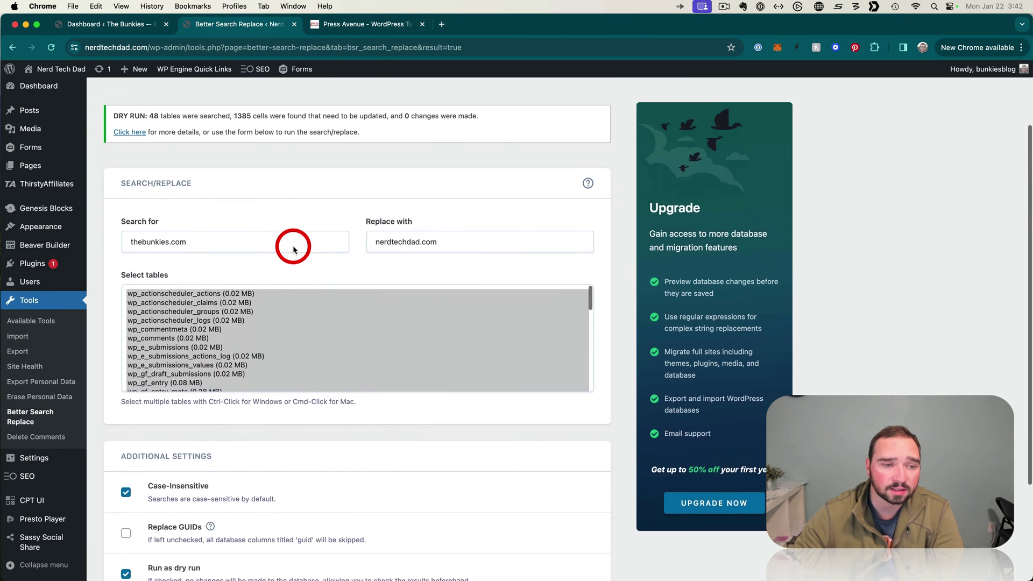
left_click(125, 437)
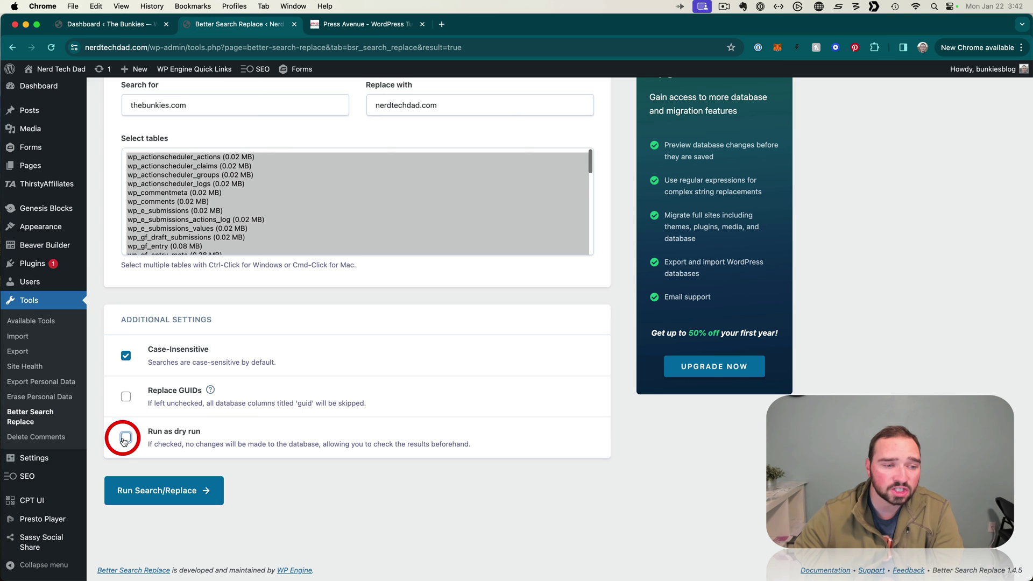
scroll(307, 419, "up", 5)
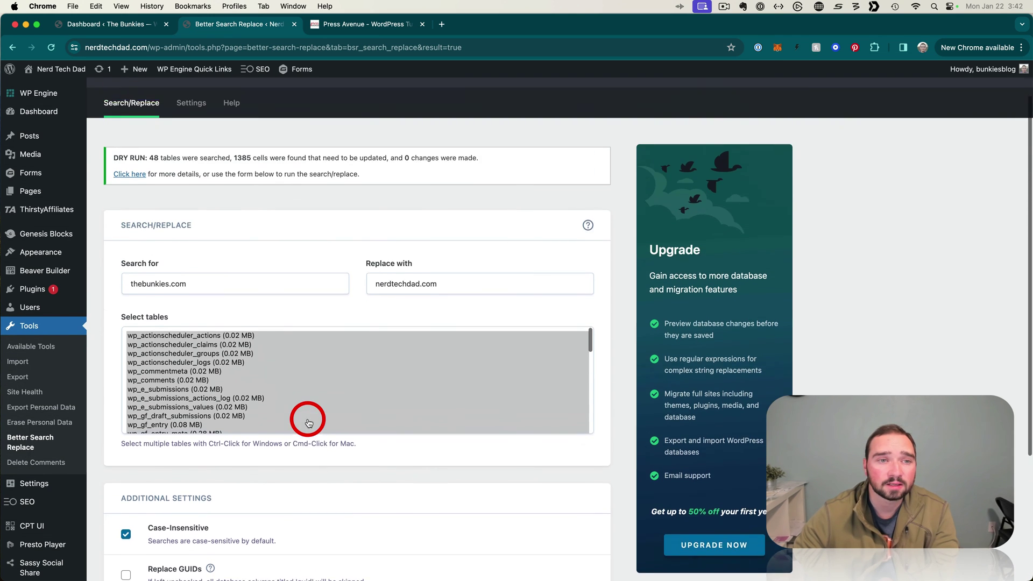
left_click_drag(153, 209, 383, 208)
scroll(357, 262, "down", 5)
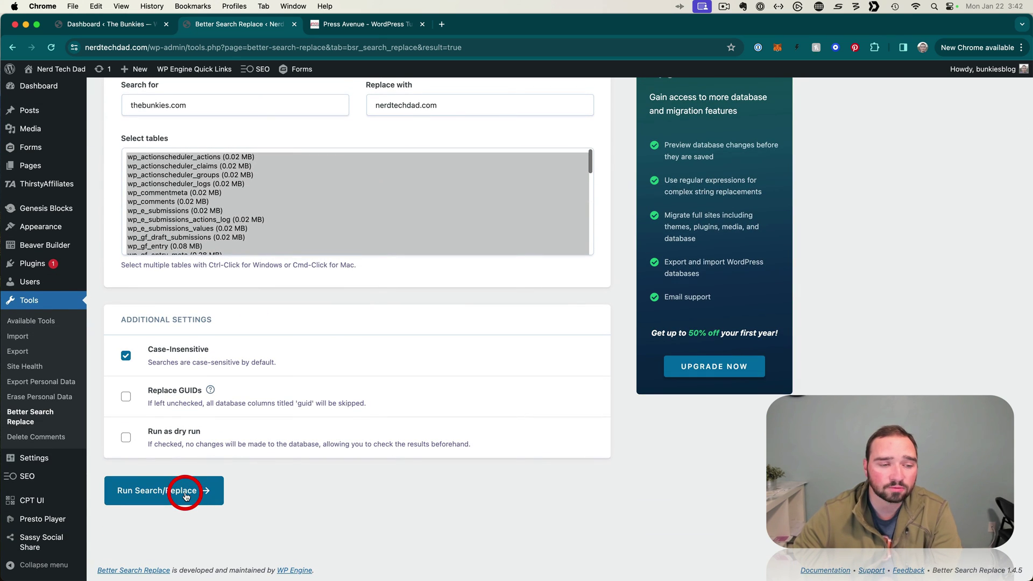
left_click(185, 495)
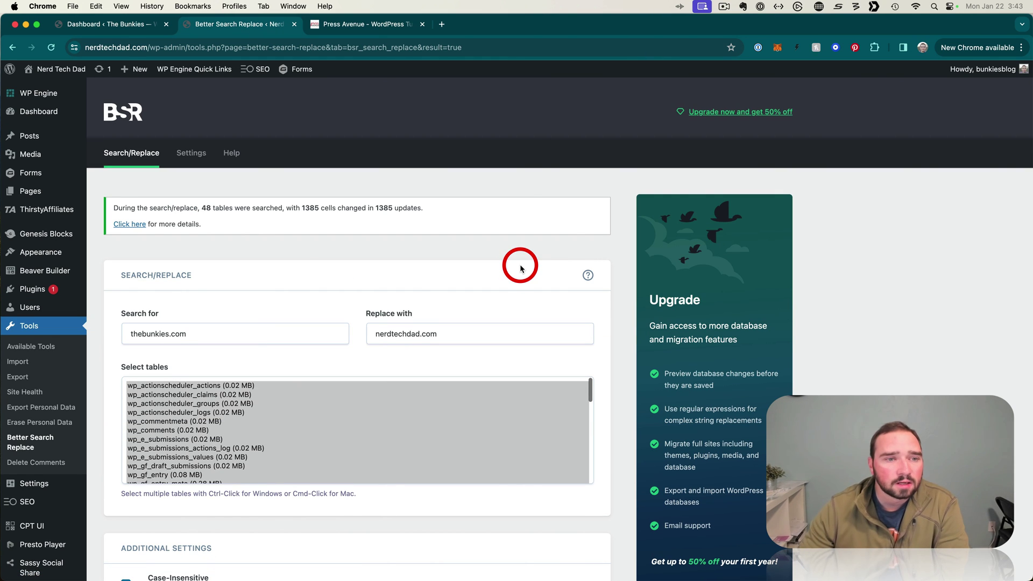
left_click_drag(137, 209, 426, 210)
left_click(379, 208)
left_click(425, 216)
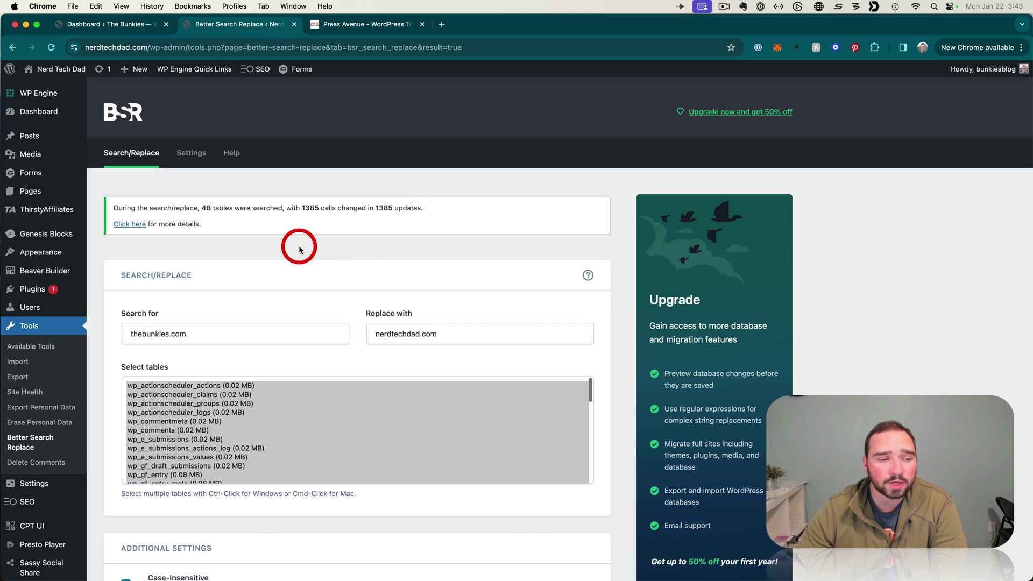
scroll(161, 388, "down", 2)
mouse_move(55, 490)
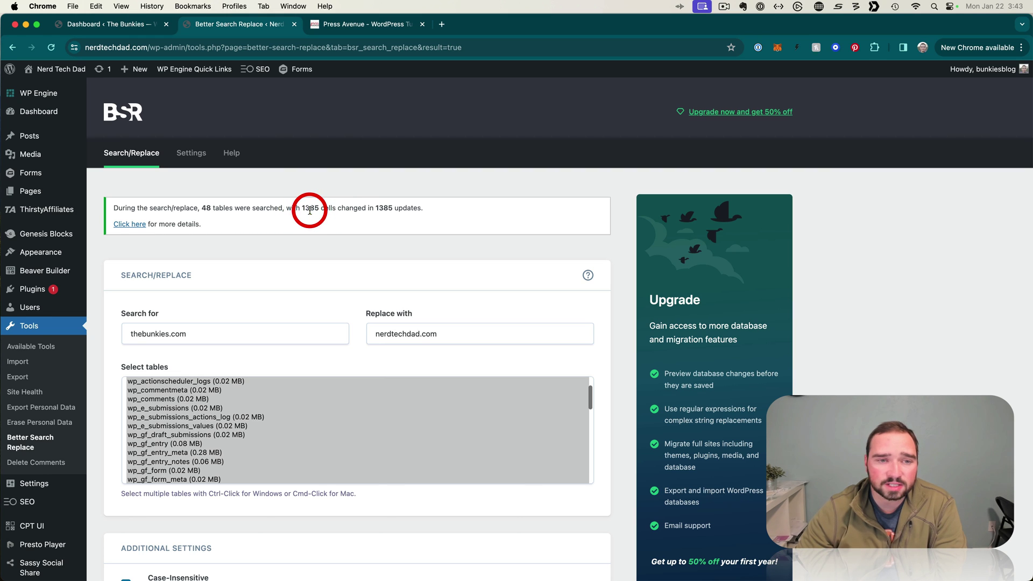
left_click_drag(300, 210, 326, 210)
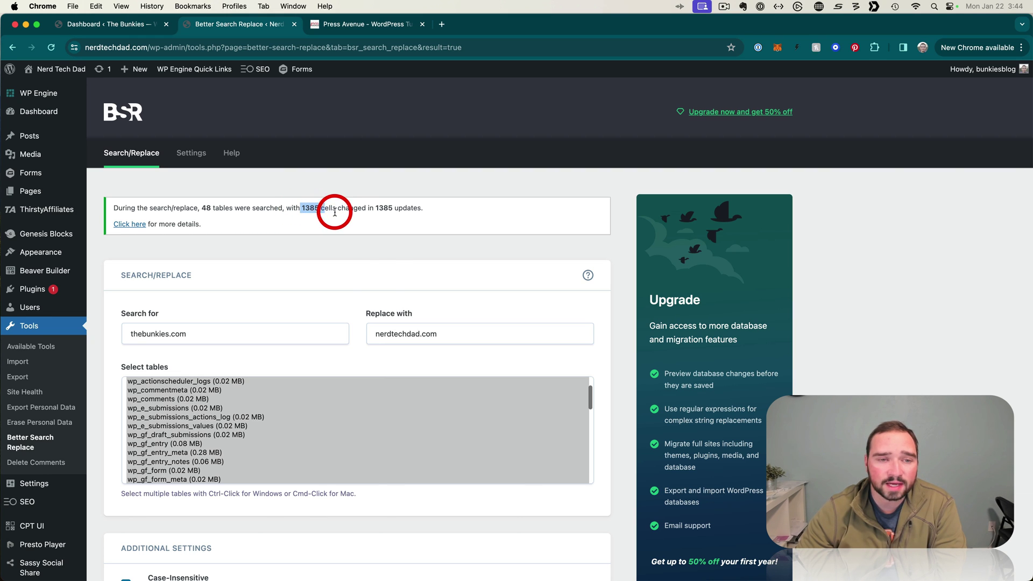
left_click(368, 247)
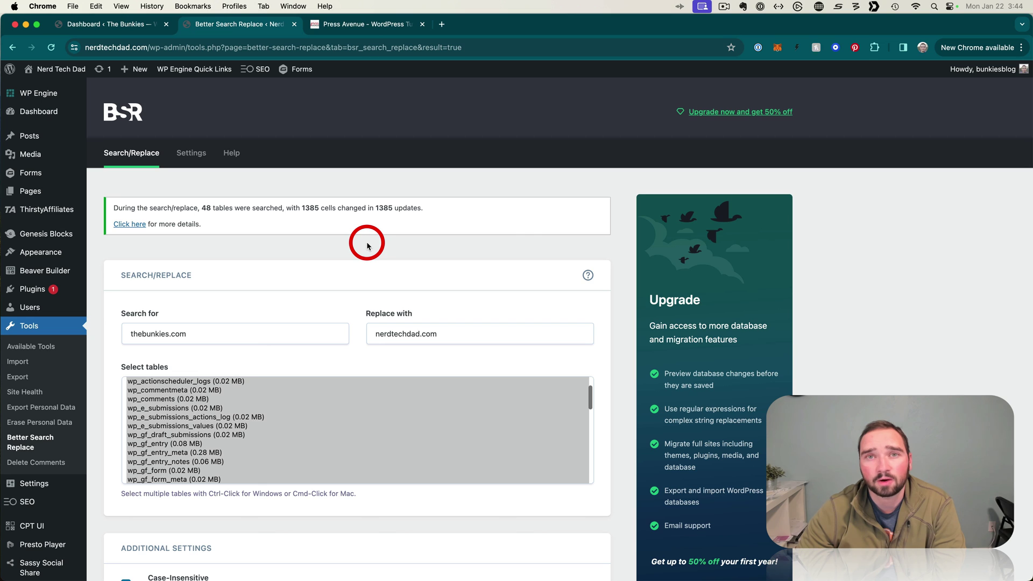